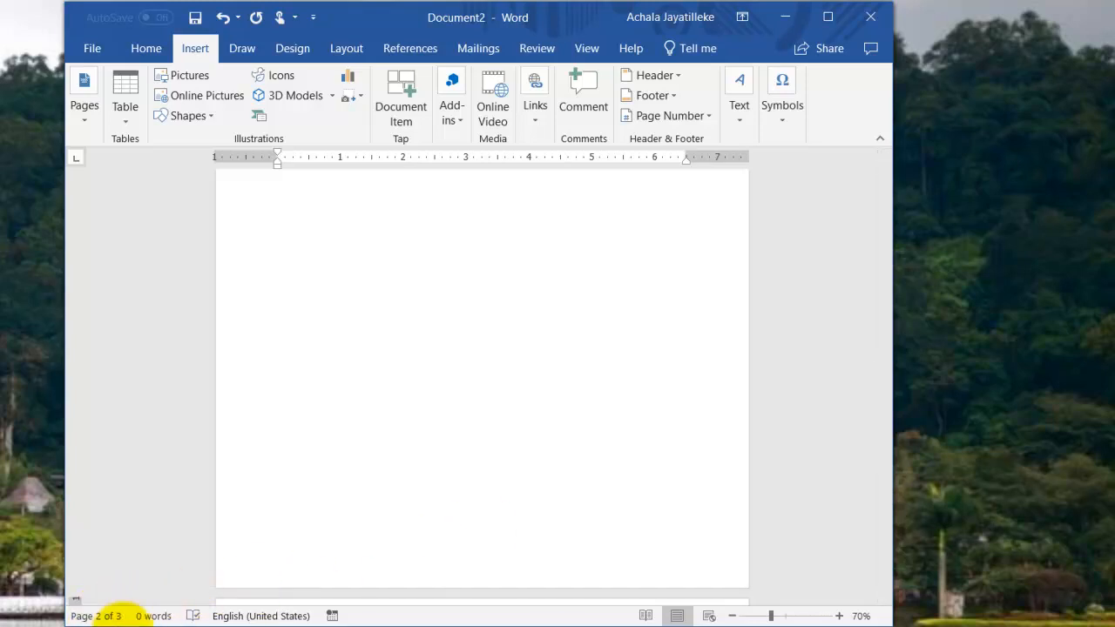
- Insert a Next Page section break at the start of page 2 to separate it from page 1
scroll(386, 331, up, 10)
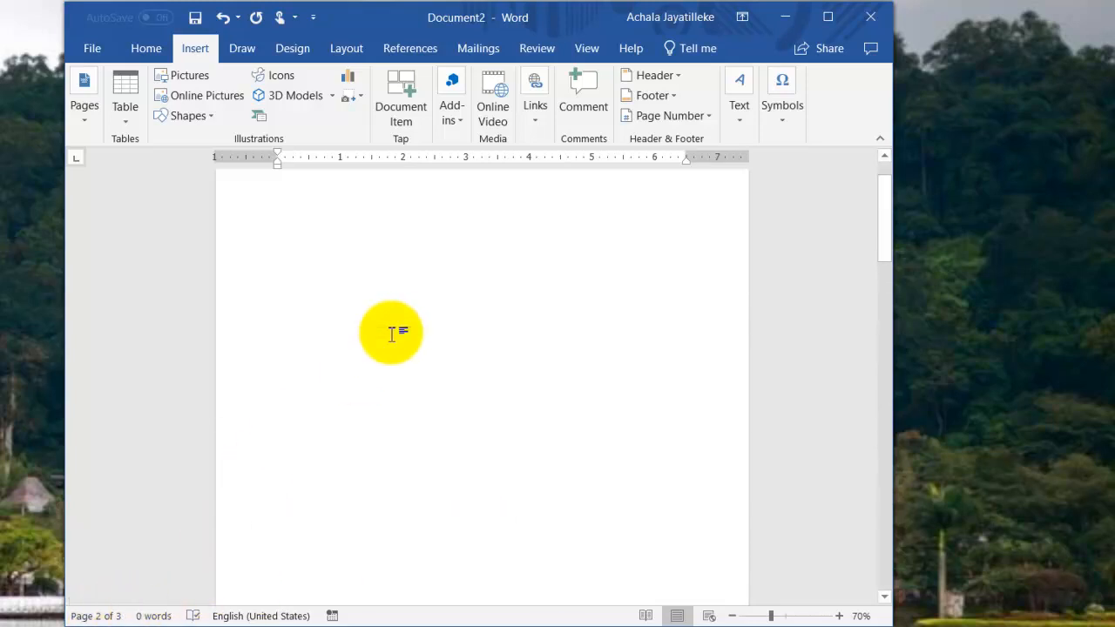
scroll(392, 334, up, 1)
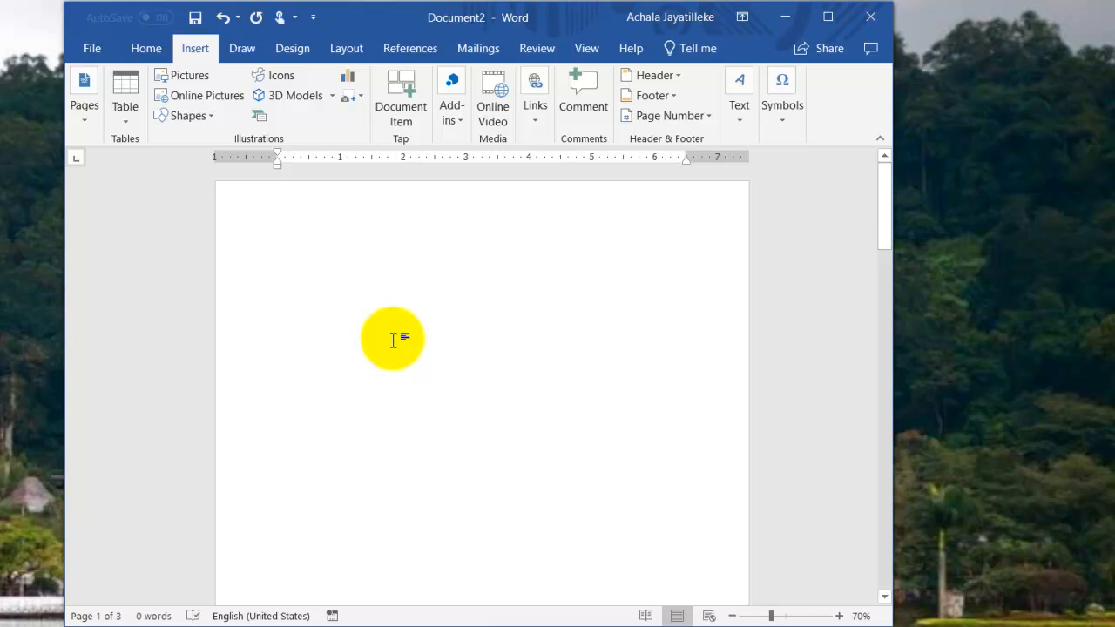
scroll(393, 340, down, 8)
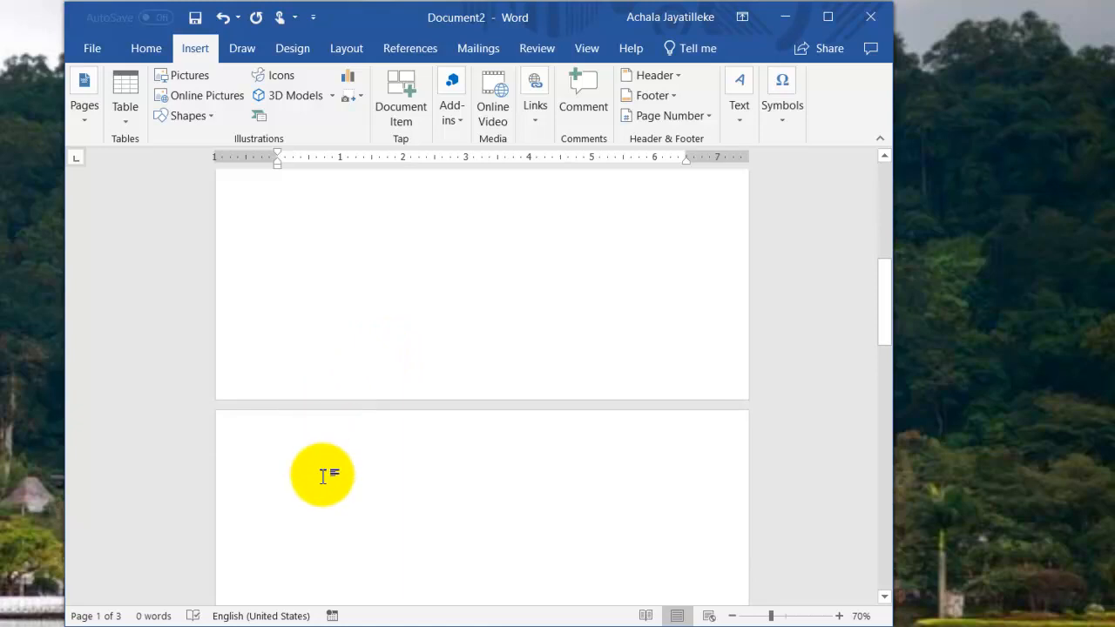
scroll(323, 468, down, 2)
click(323, 421)
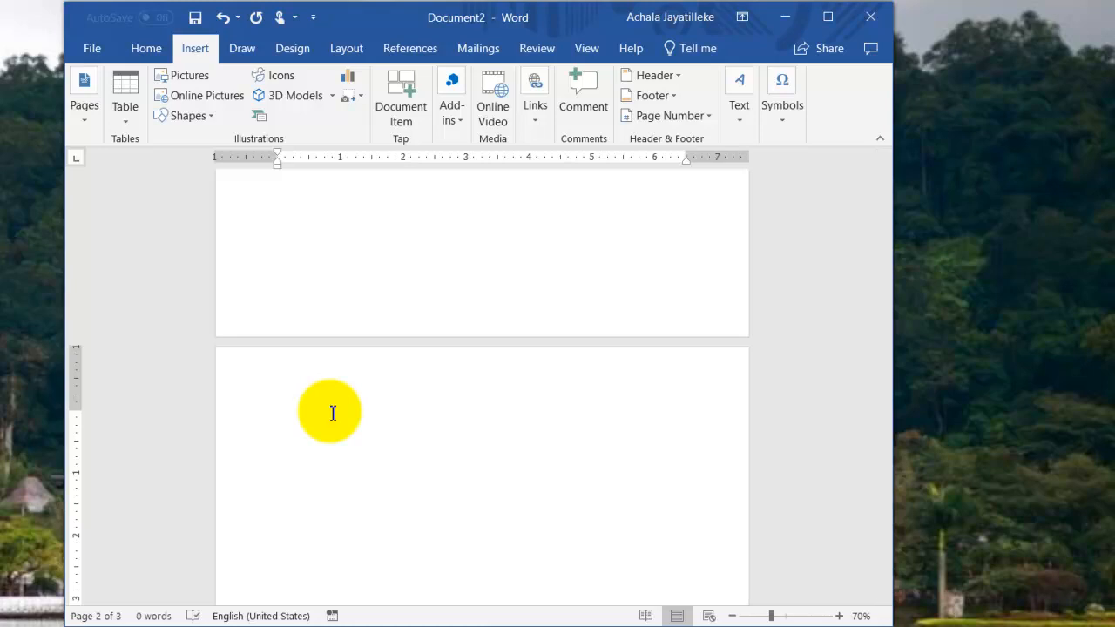
click(345, 50)
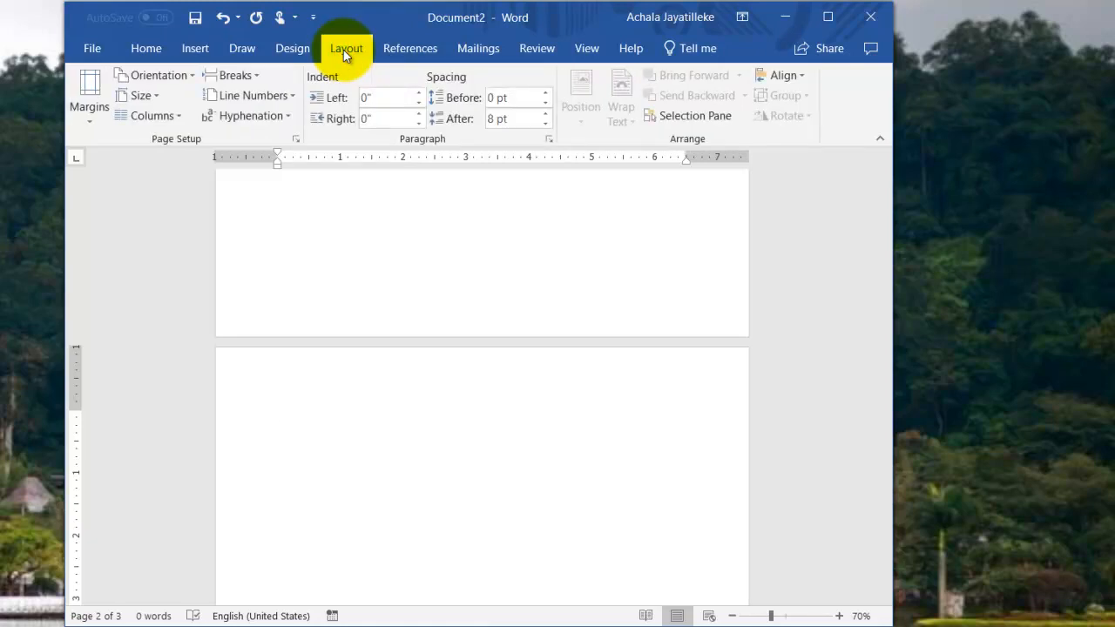
click(255, 75)
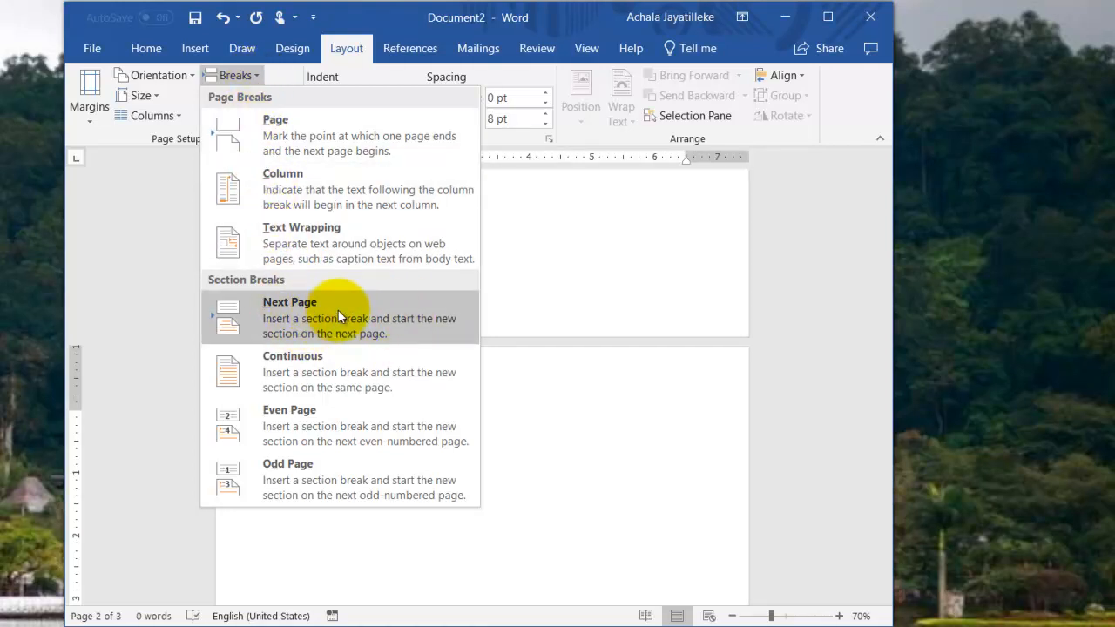
click(280, 316)
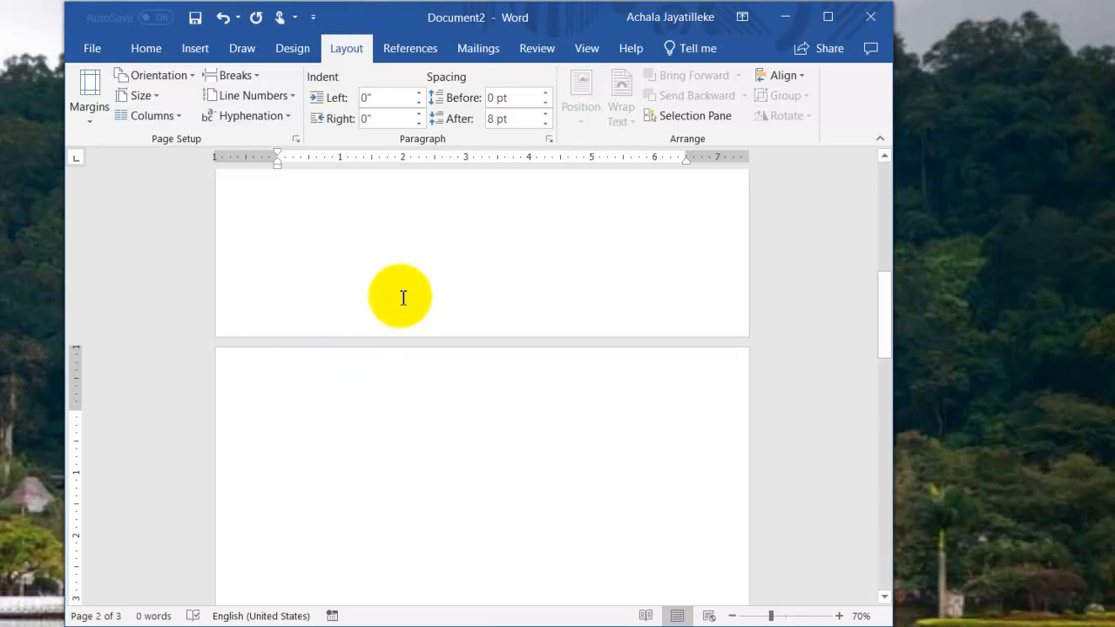
- Open the page 2 header and examine the header and footer section labels on all pages, and close header and footer editing
double_click(386, 369)
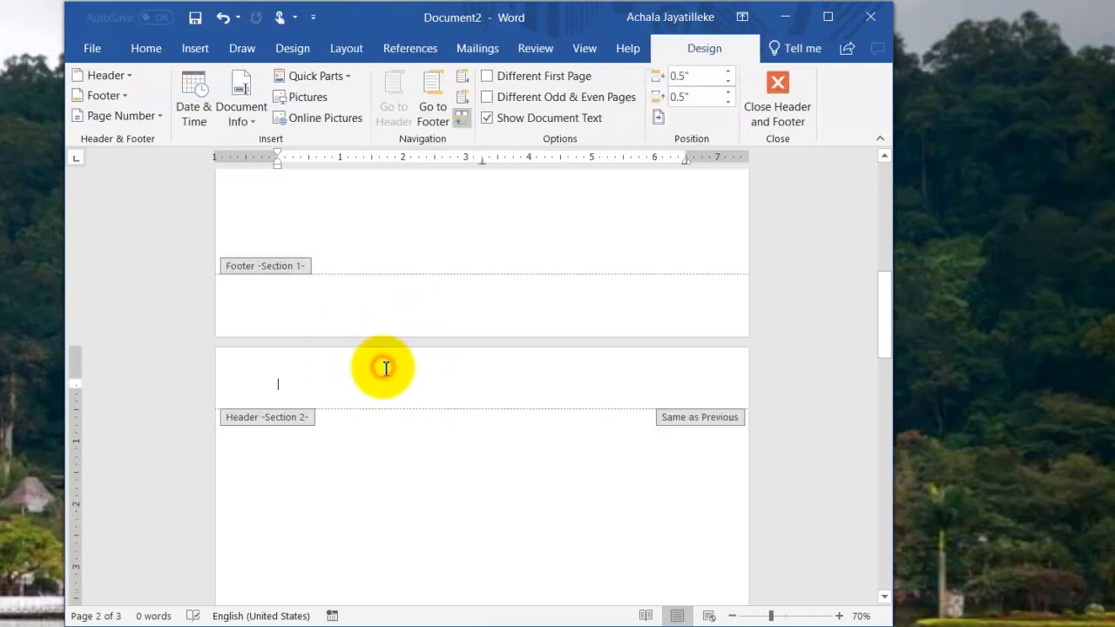
scroll(410, 383, up, 8)
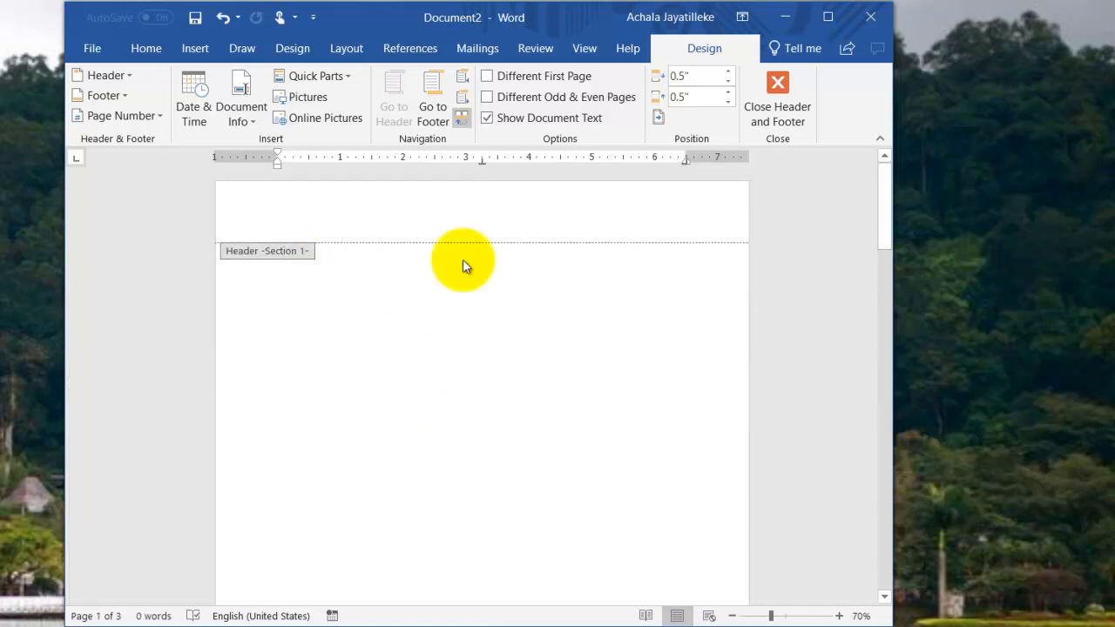
scroll(327, 275, down, 6)
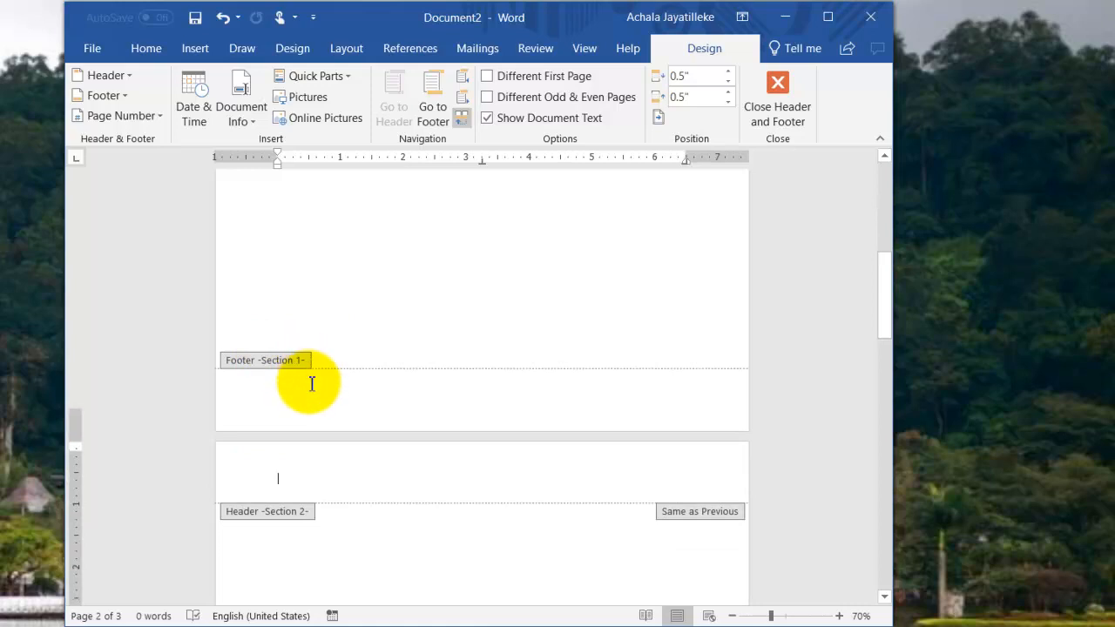
scroll(308, 378, down, 3)
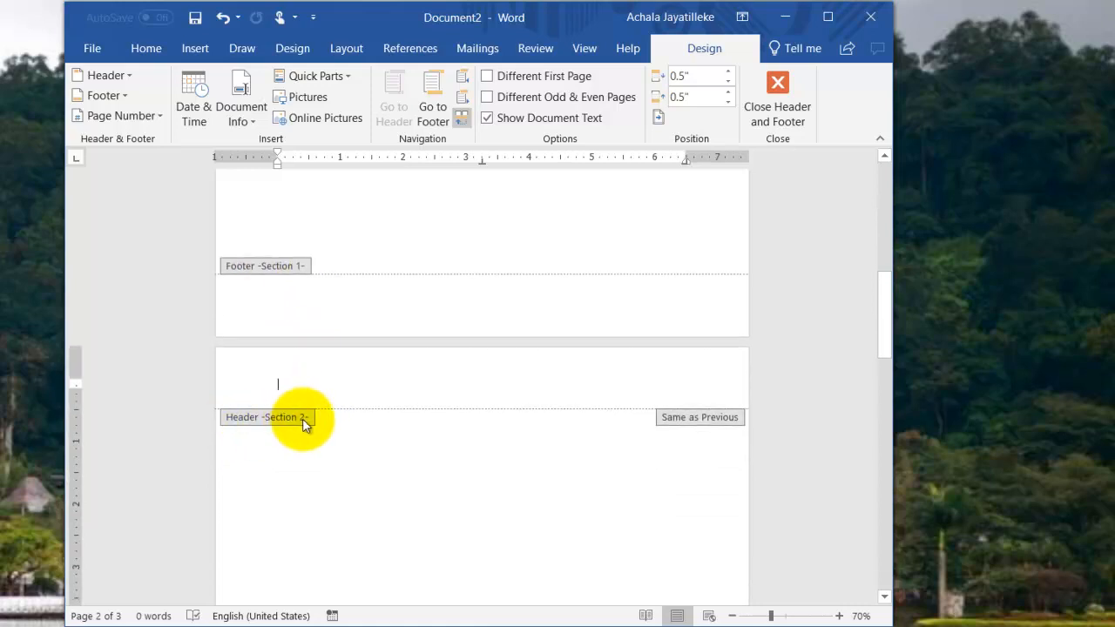
scroll(357, 440, down, 13)
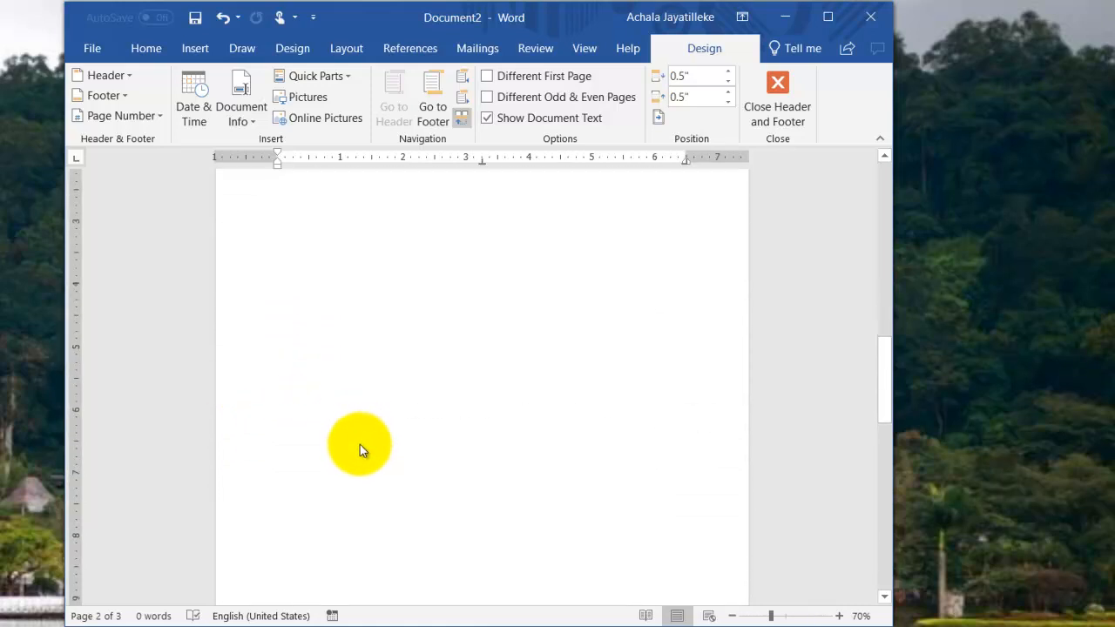
scroll(362, 448, down, 4)
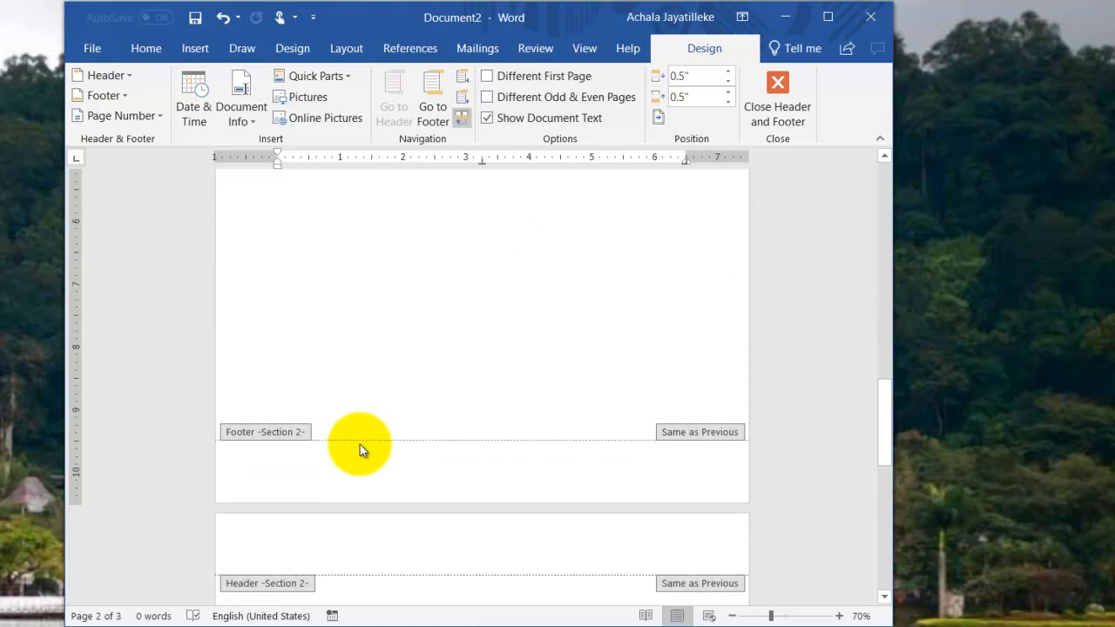
scroll(359, 446, down, 7)
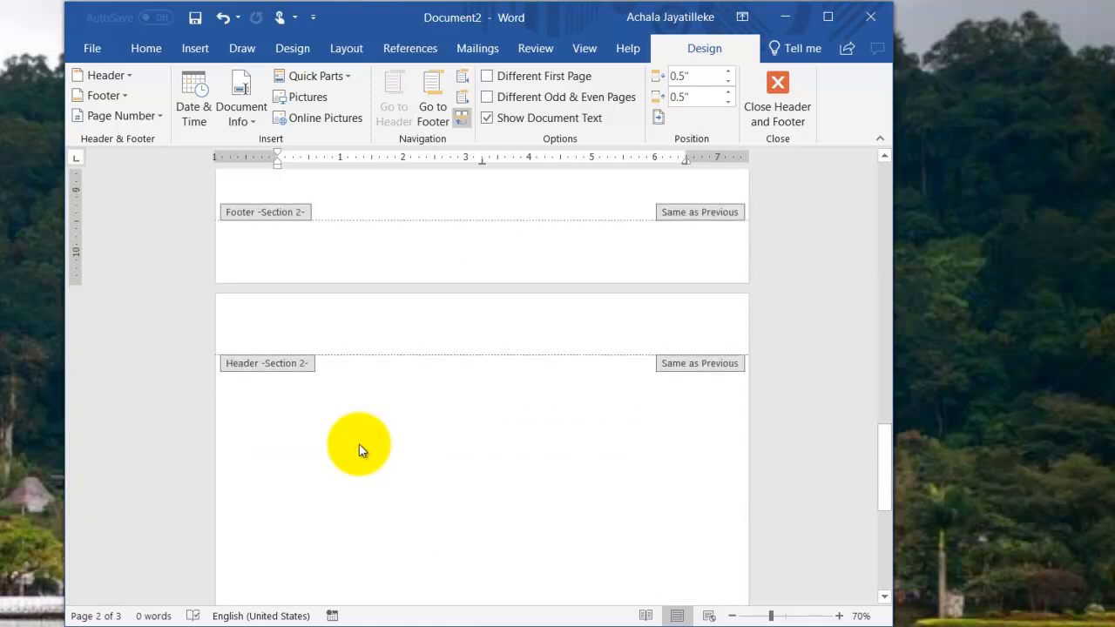
scroll(359, 450, down, 10)
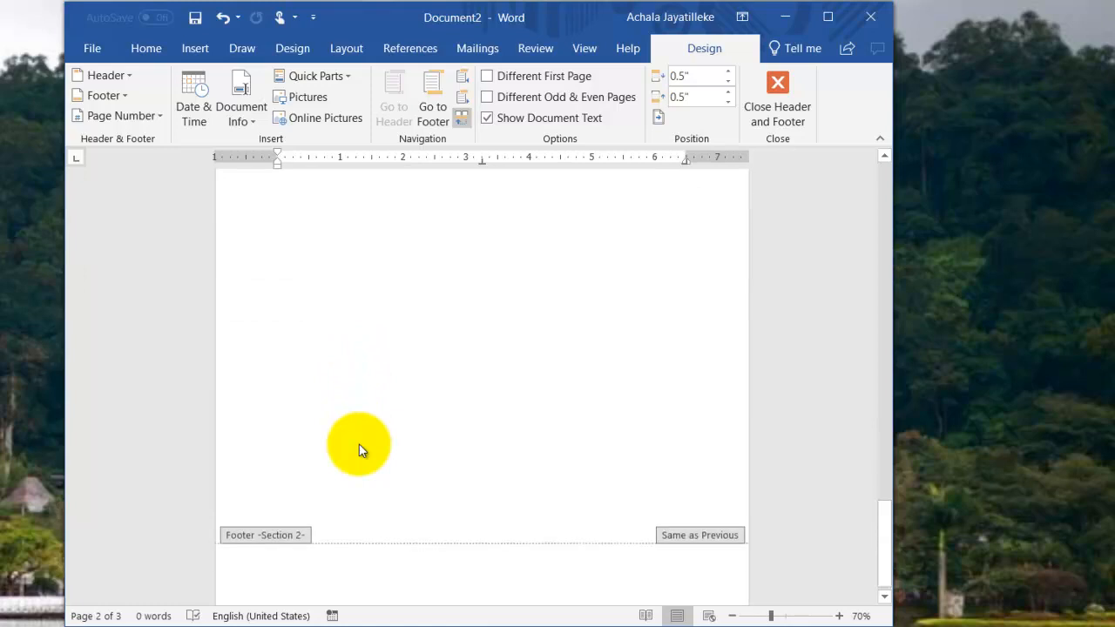
scroll(359, 450, up, 4)
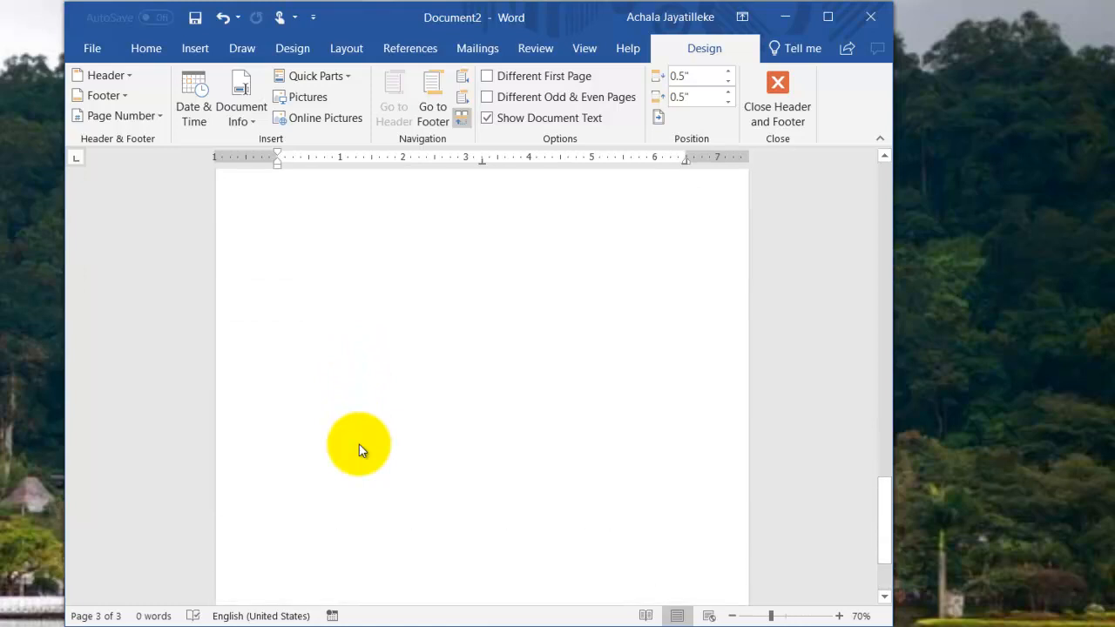
scroll(359, 450, up, 1)
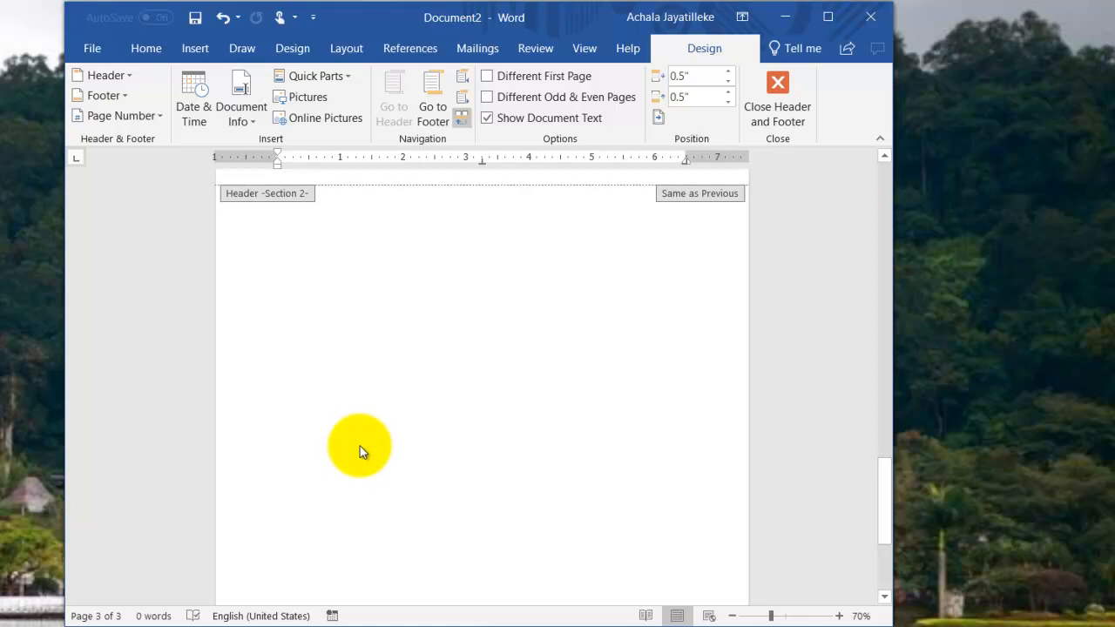
scroll(364, 451, down, 5)
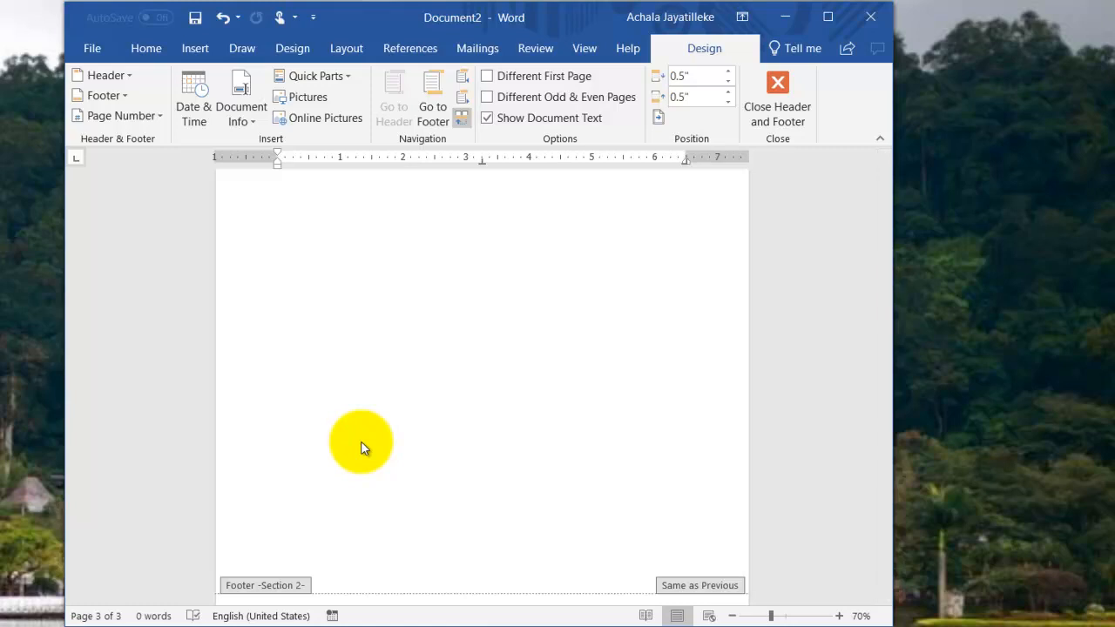
scroll(361, 441, down, 5)
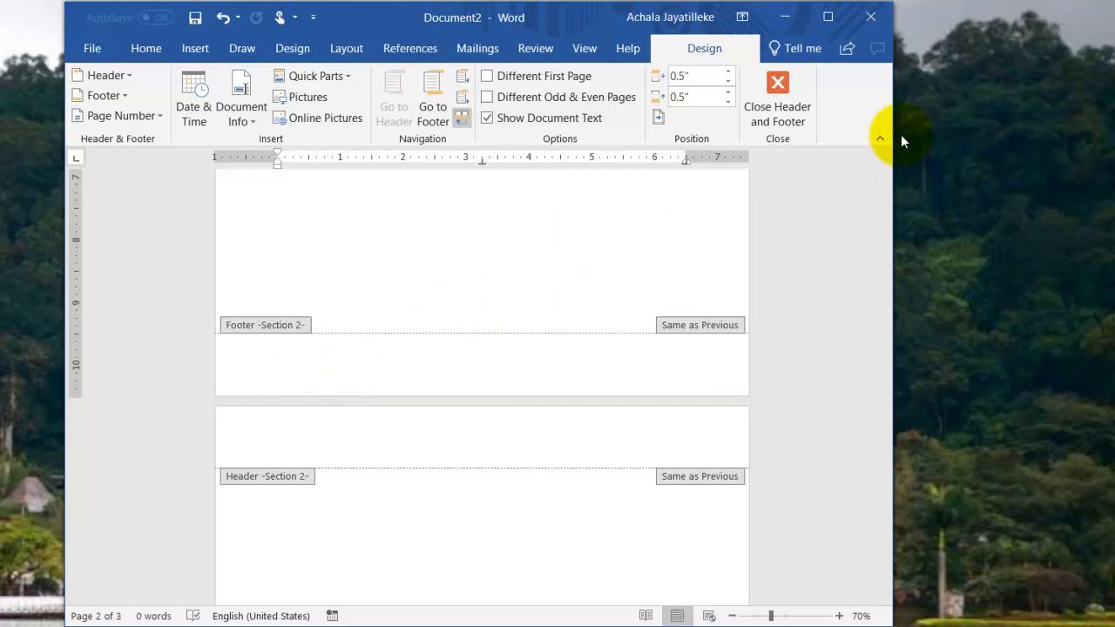
click(776, 82)
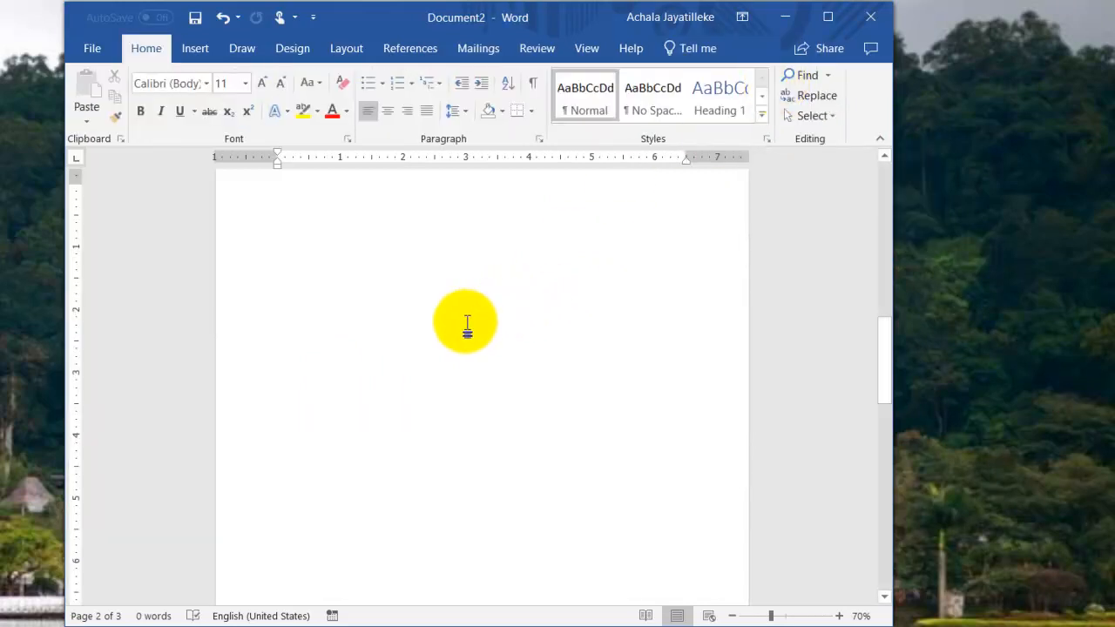
- Insert a Next Page section break at the start of page 3 to separate it from page 2
scroll(465, 319, down, 3)
scroll(462, 324, down, 3)
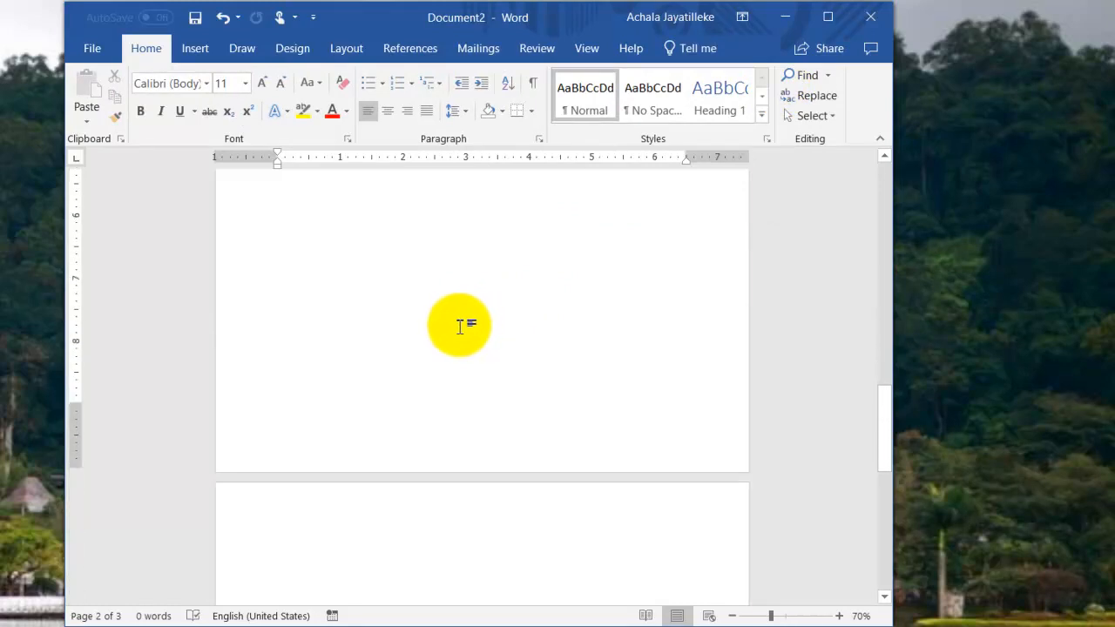
click(330, 428)
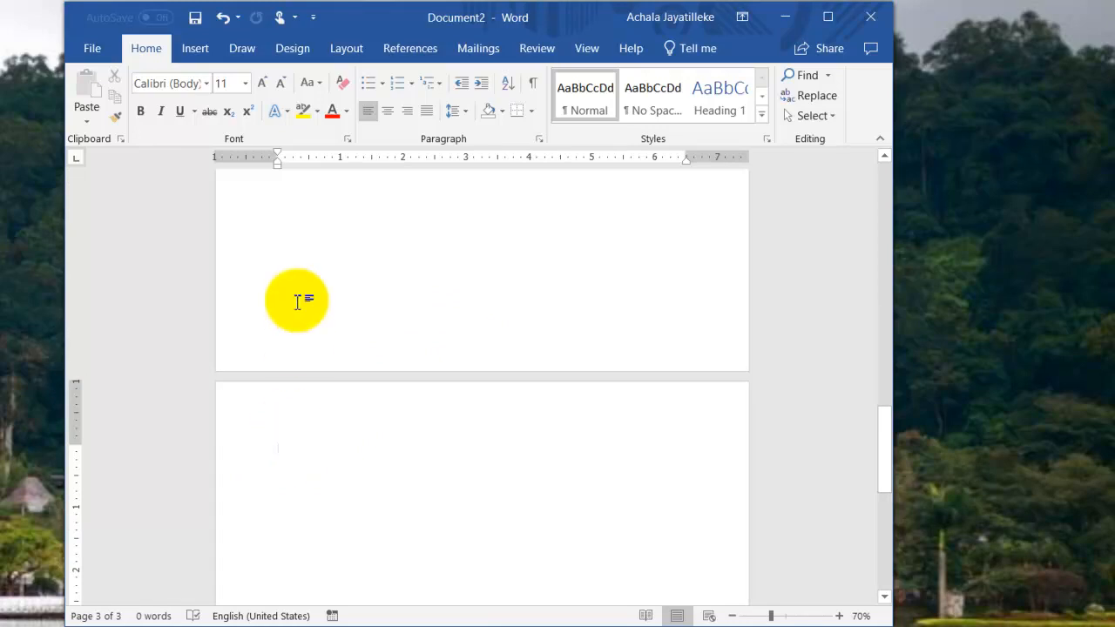
click(346, 51)
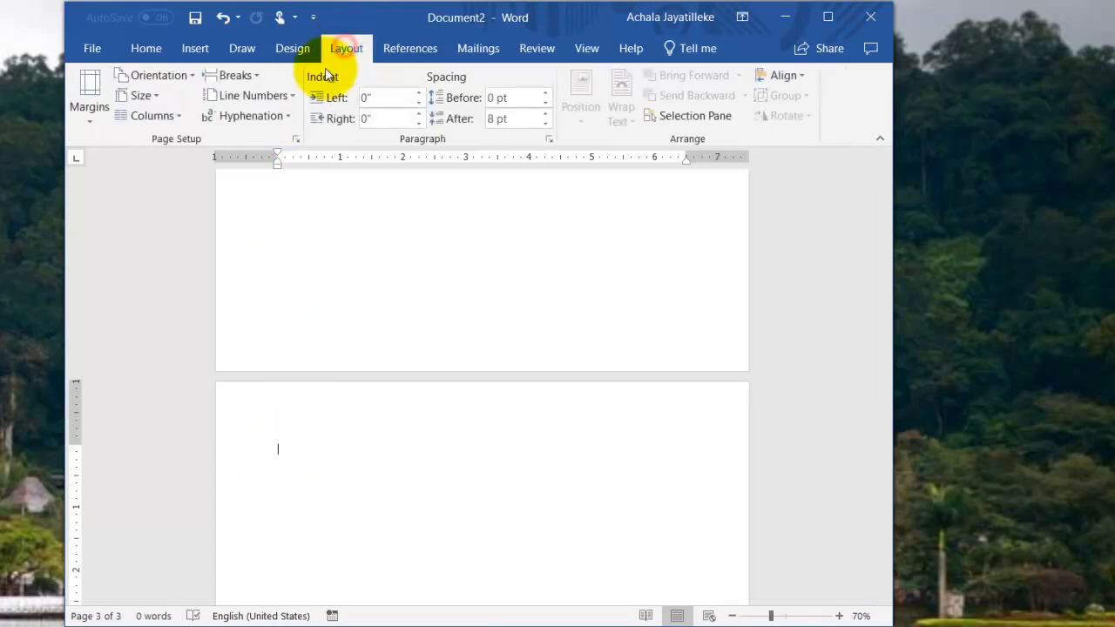
click(235, 76)
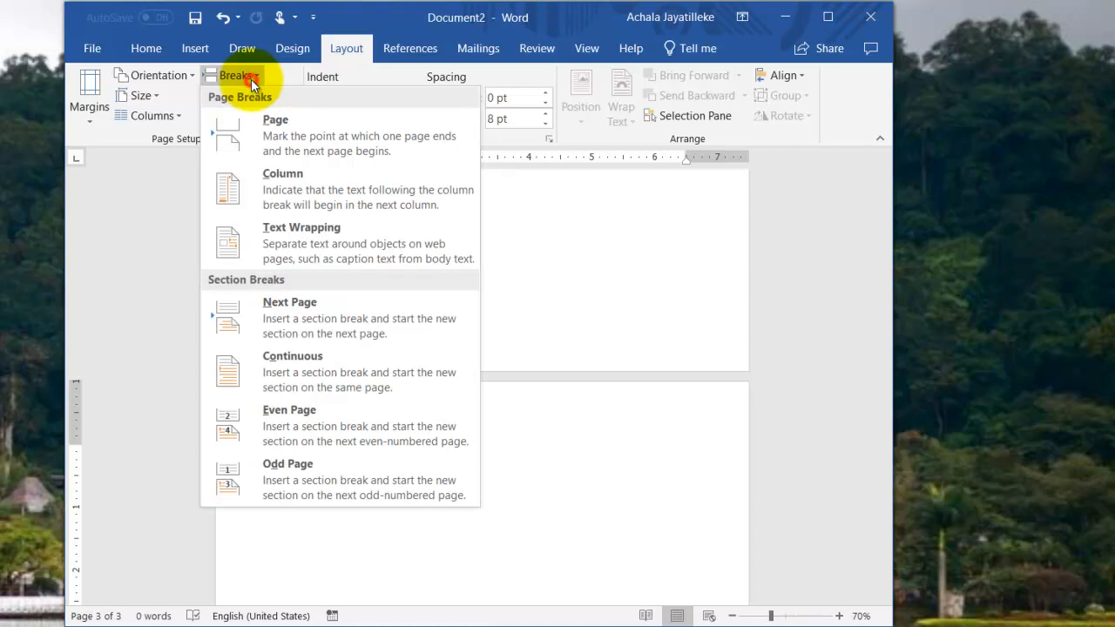
click(284, 316)
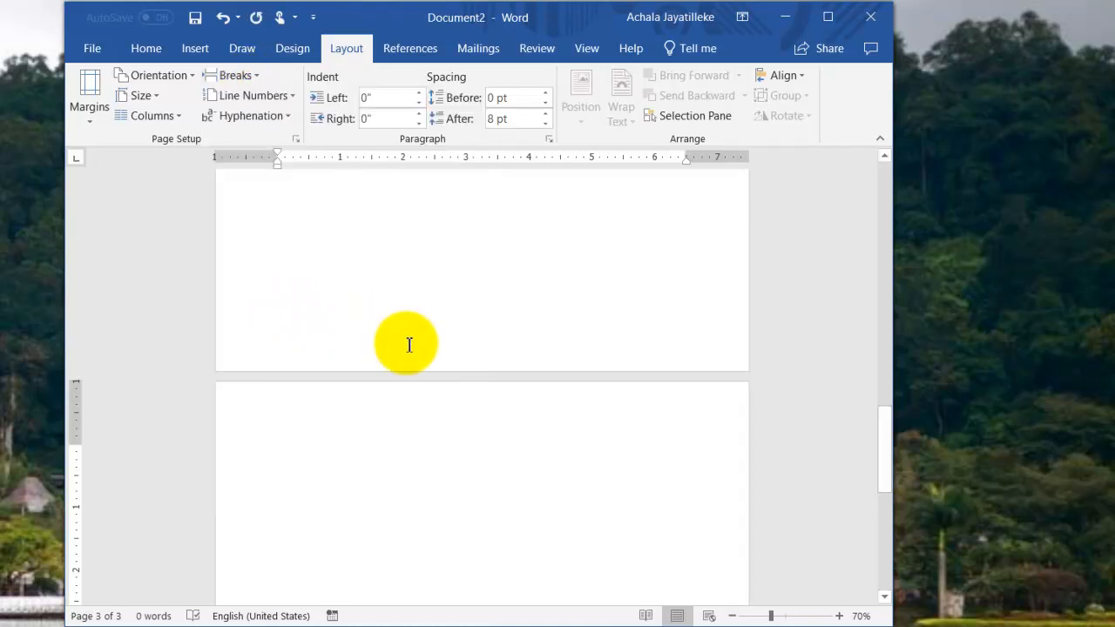
- Open the page 3 header, check the section labels across the three pages, and close header and footer editing
double_click(463, 405)
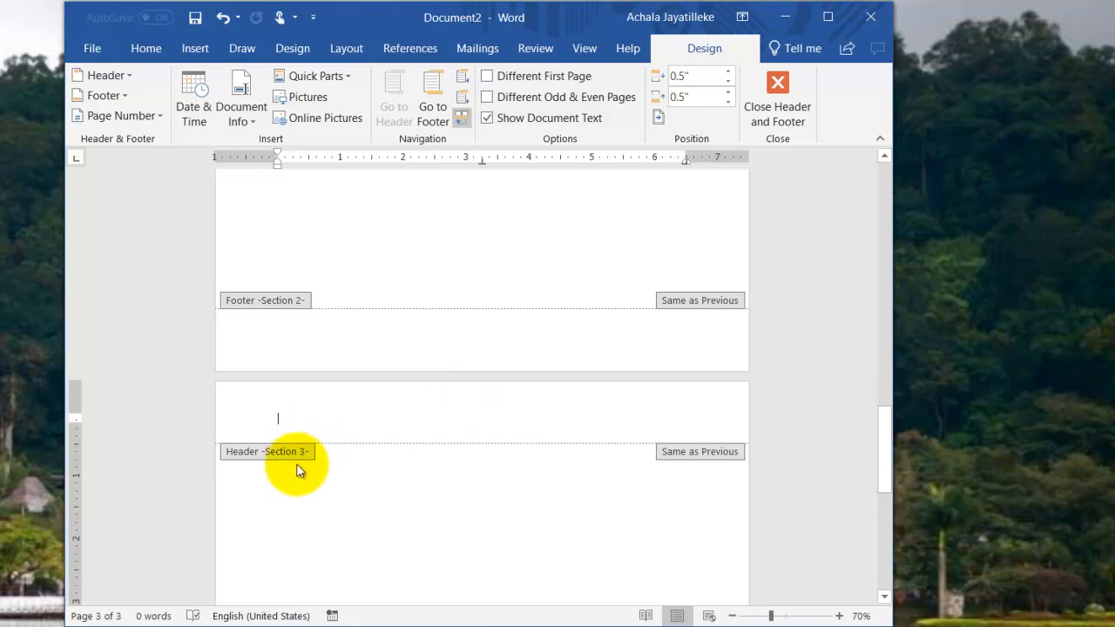
scroll(323, 457, down, 12)
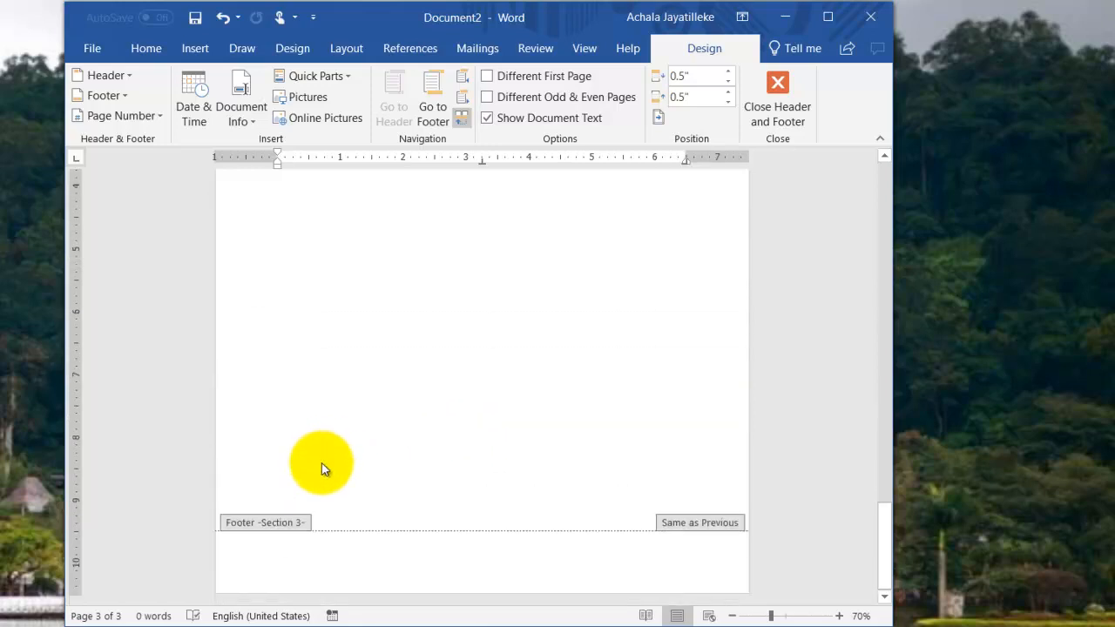
scroll(322, 462, up, 7)
scroll(321, 467, up, 10)
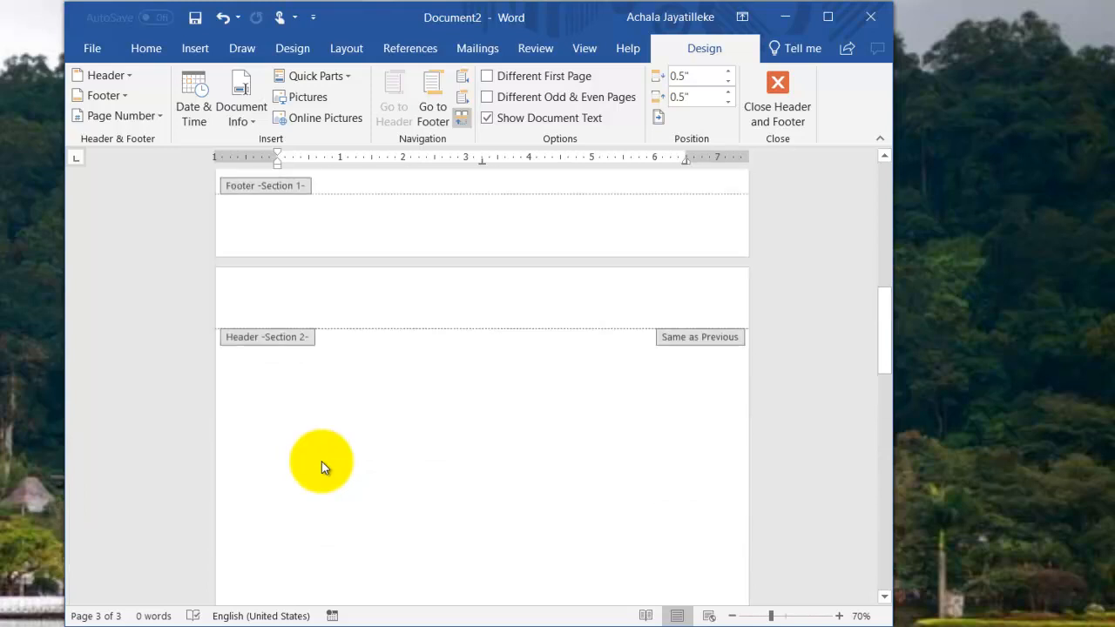
scroll(322, 466, up, 3)
scroll(322, 466, down, 7)
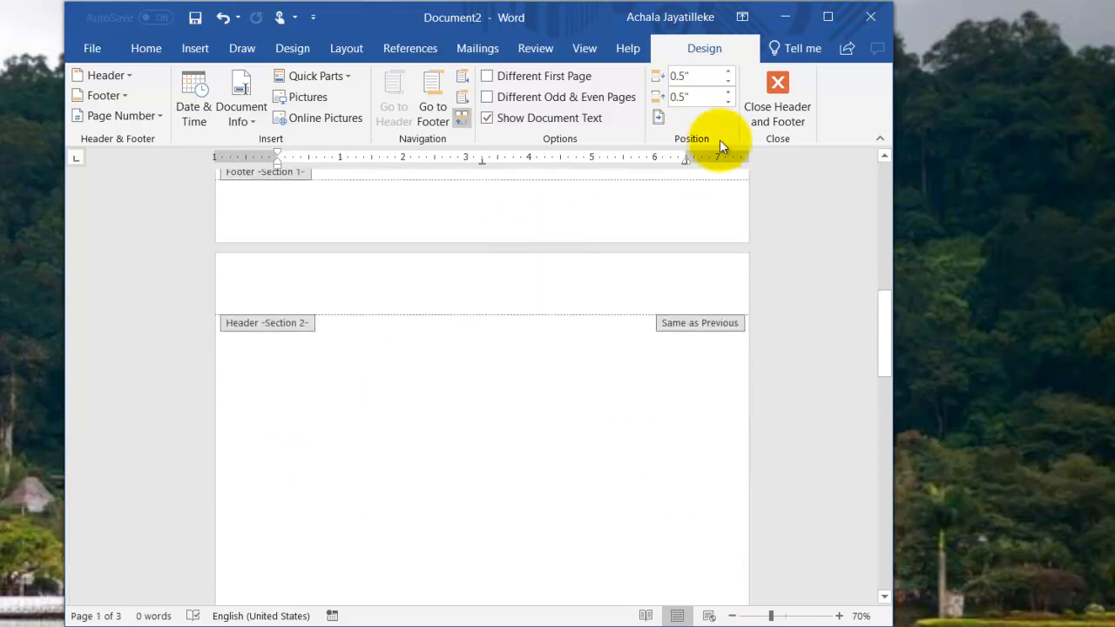
click(777, 84)
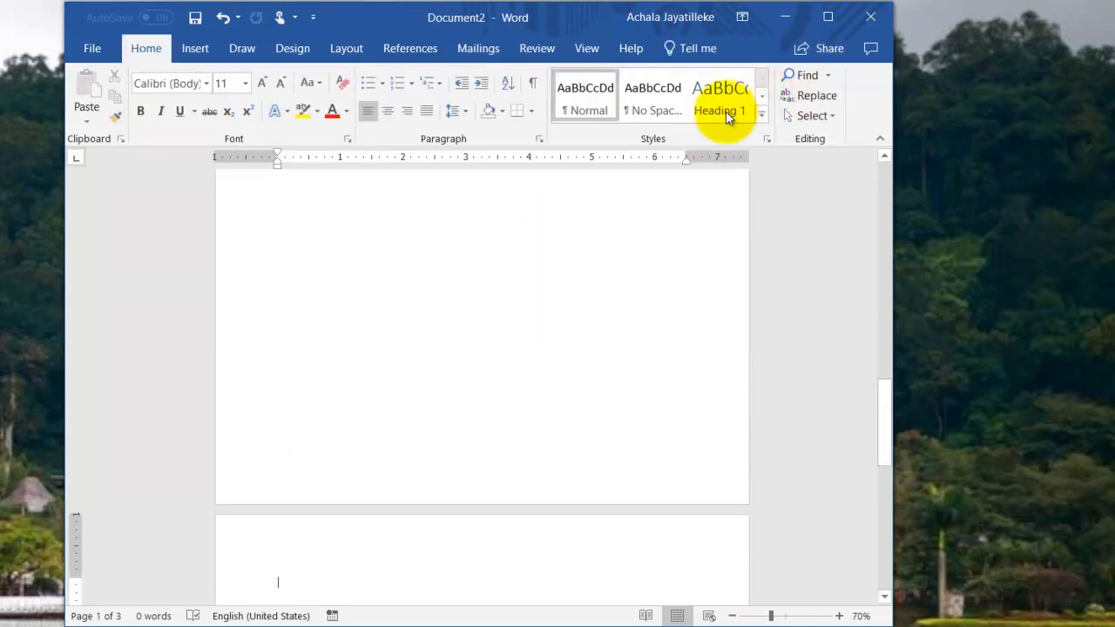
- Change the page orientation of the section on page 2 to Landscape
scroll(502, 423, up, 5)
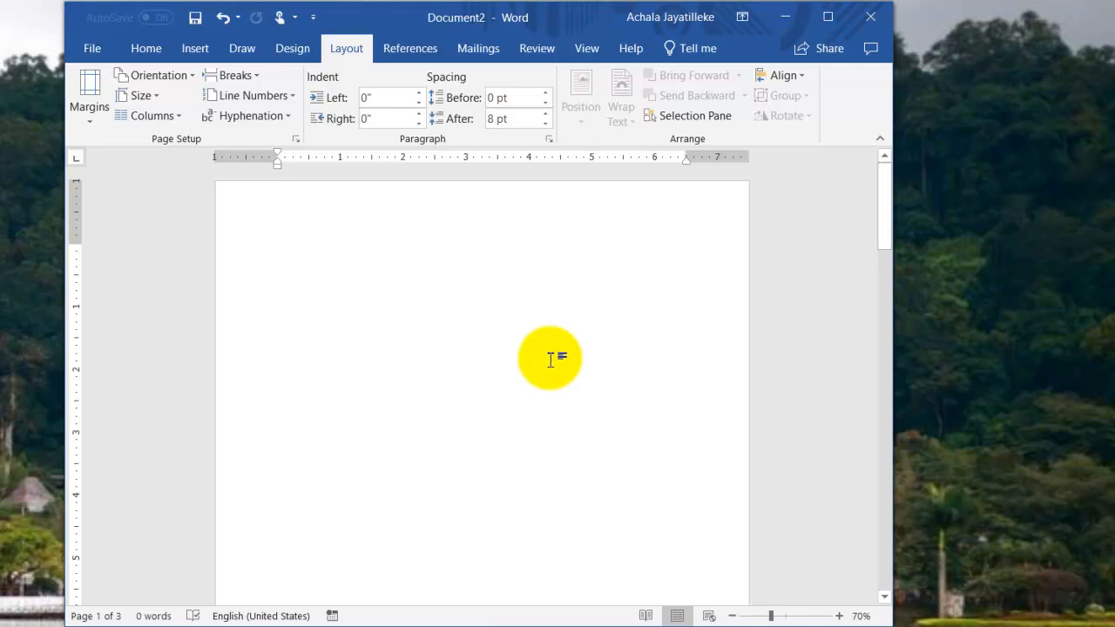
scroll(488, 375, down, 6)
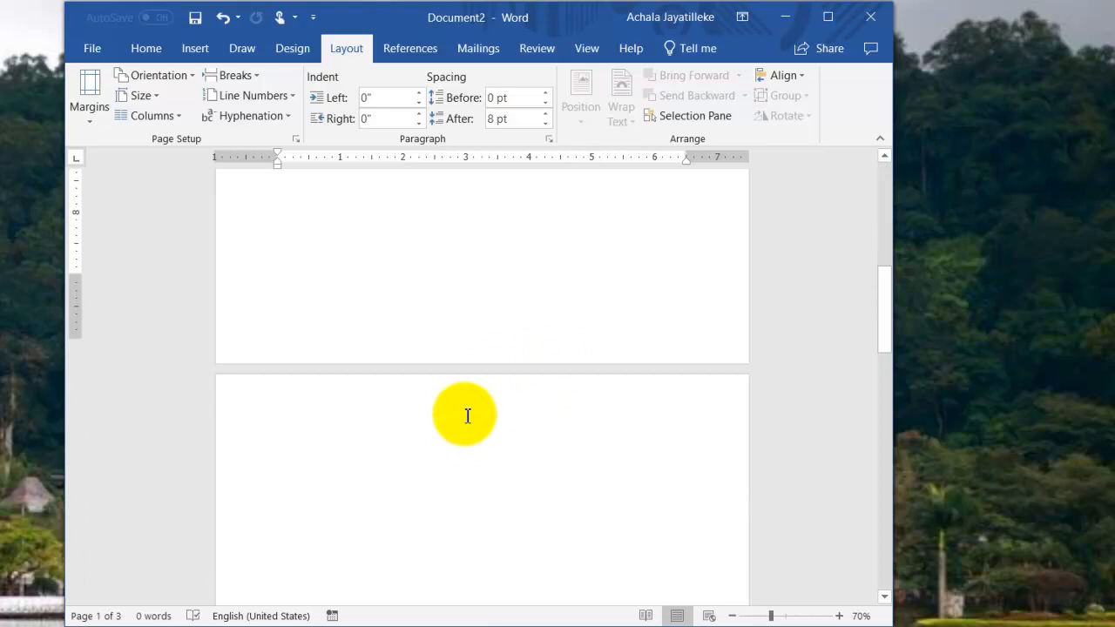
click(440, 455)
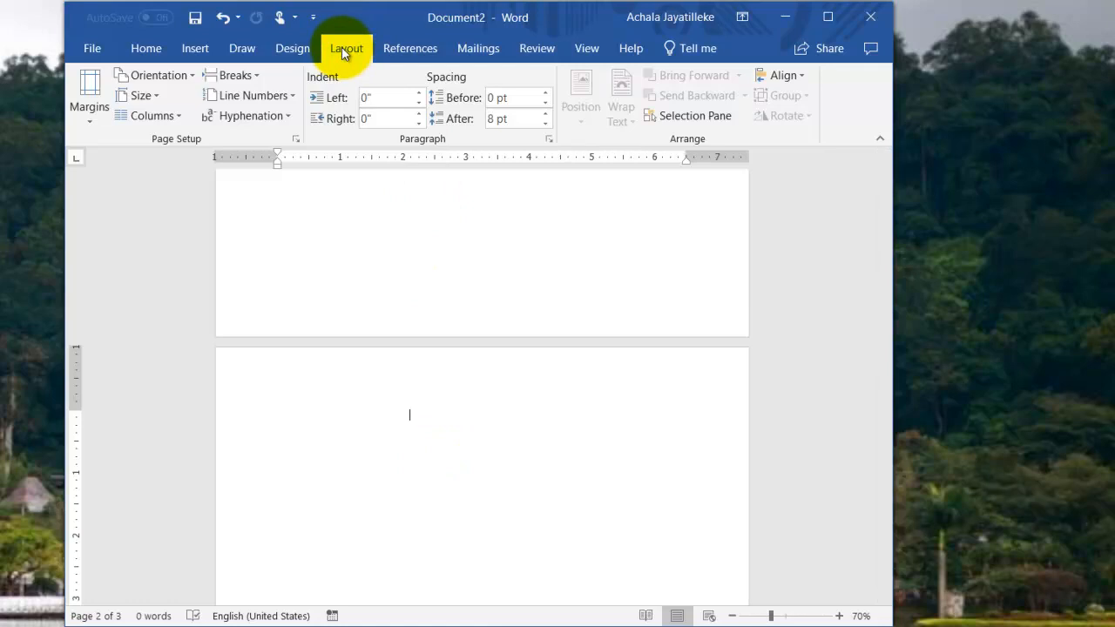
click(192, 75)
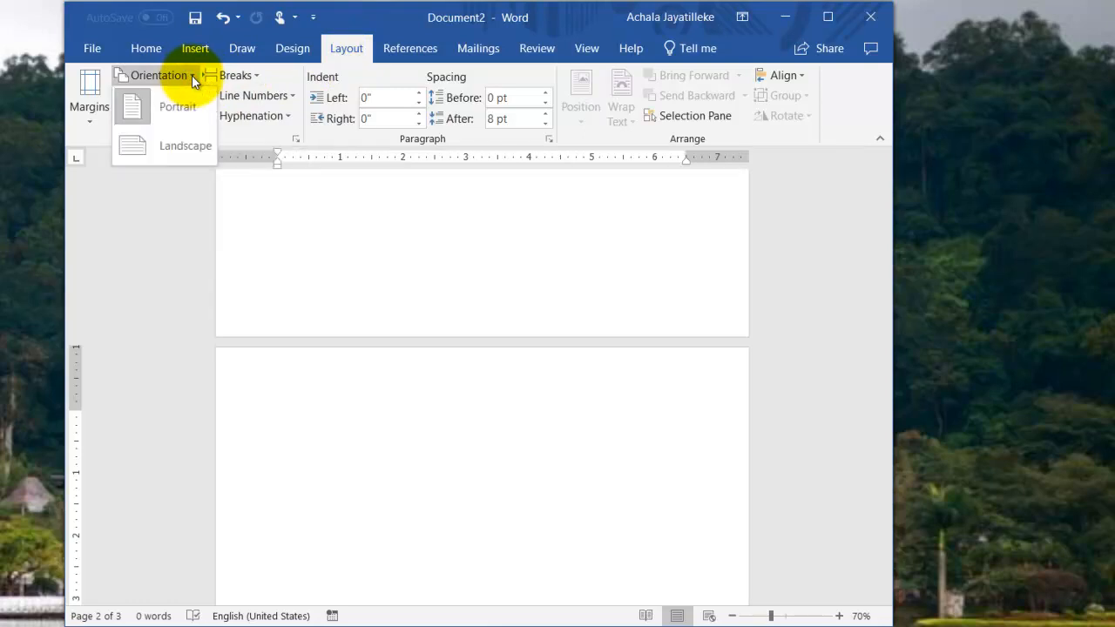
click(168, 144)
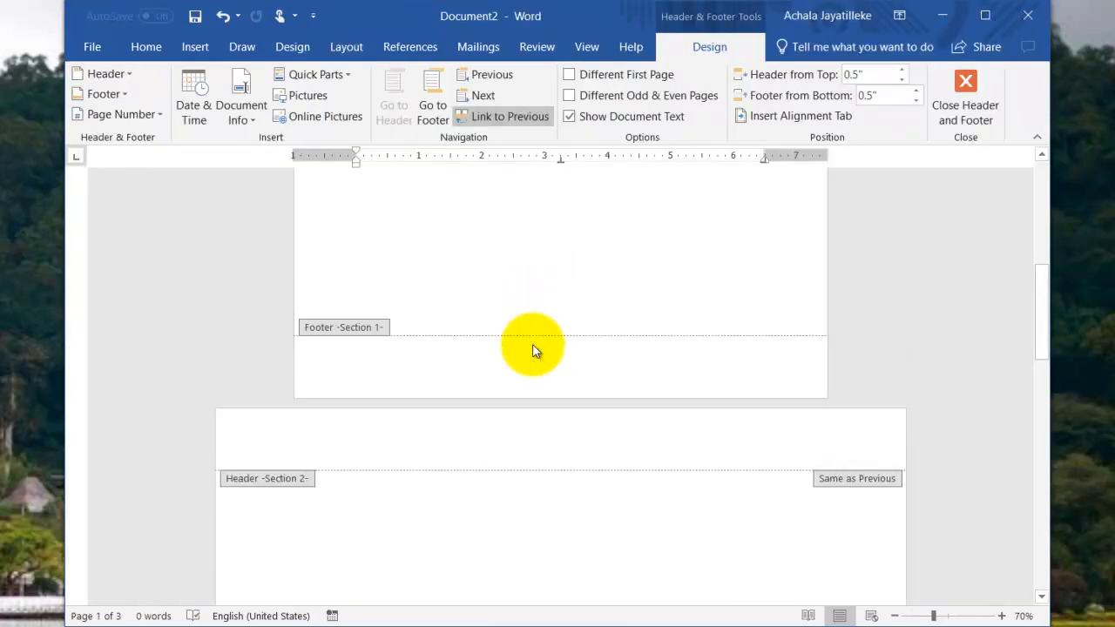
- Examine the header and footer section labels and page orientations across the three pages, and close header and footer editing
scroll(541, 326, up, 1)
scroll(531, 327, down, 8)
scroll(522, 329, down, 6)
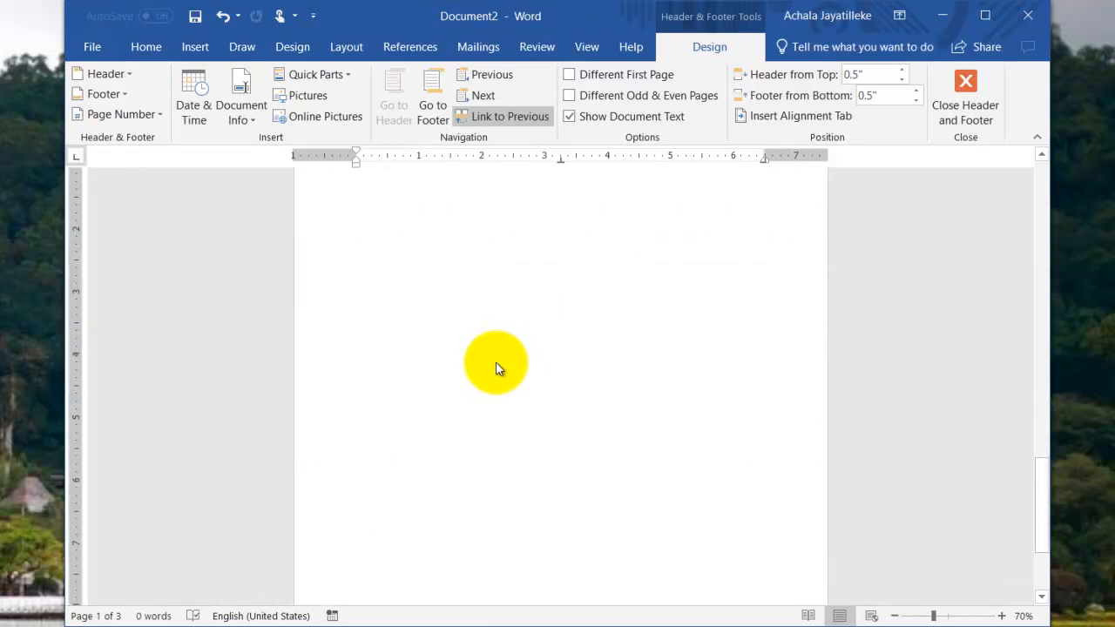
scroll(511, 348, up, 7)
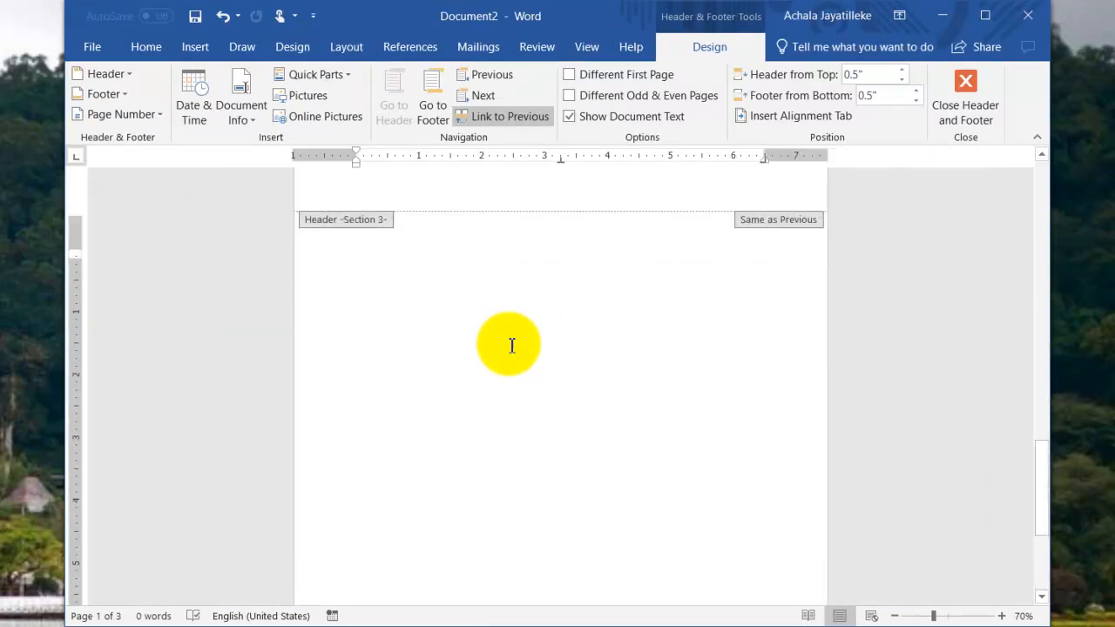
scroll(509, 344, up, 6)
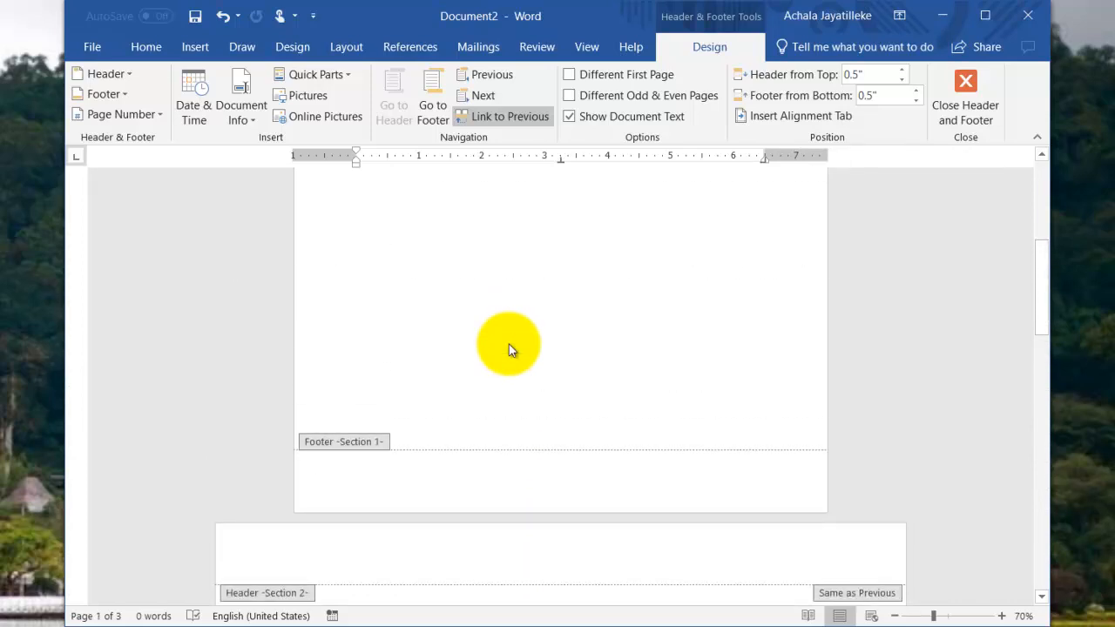
scroll(508, 344, down, 3)
scroll(508, 346, down, 2)
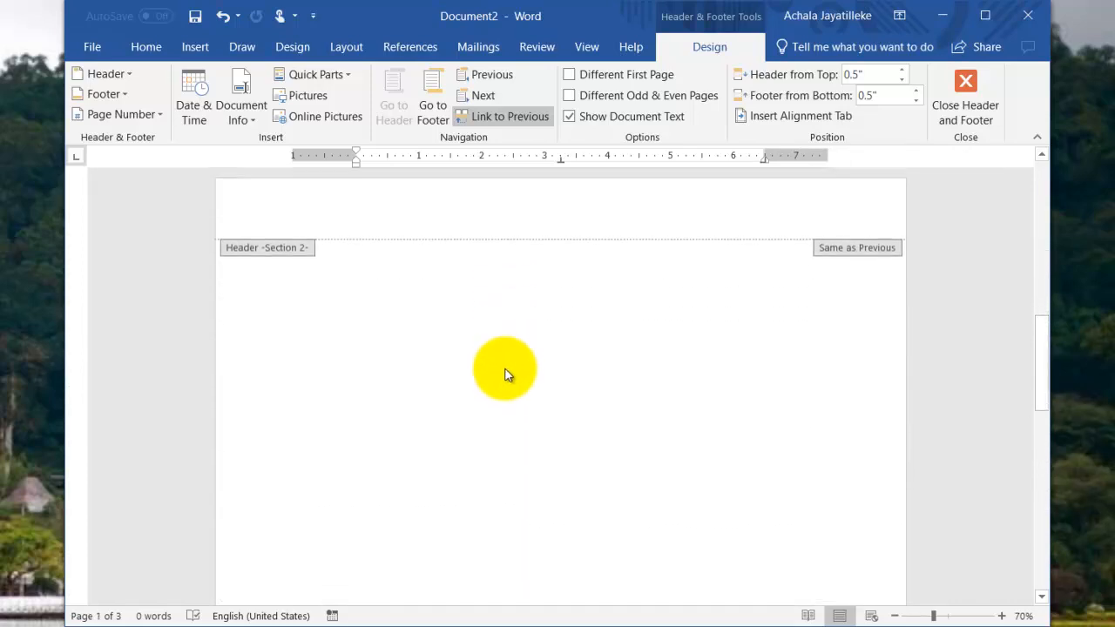
scroll(509, 370, down, 3)
double_click(508, 357)
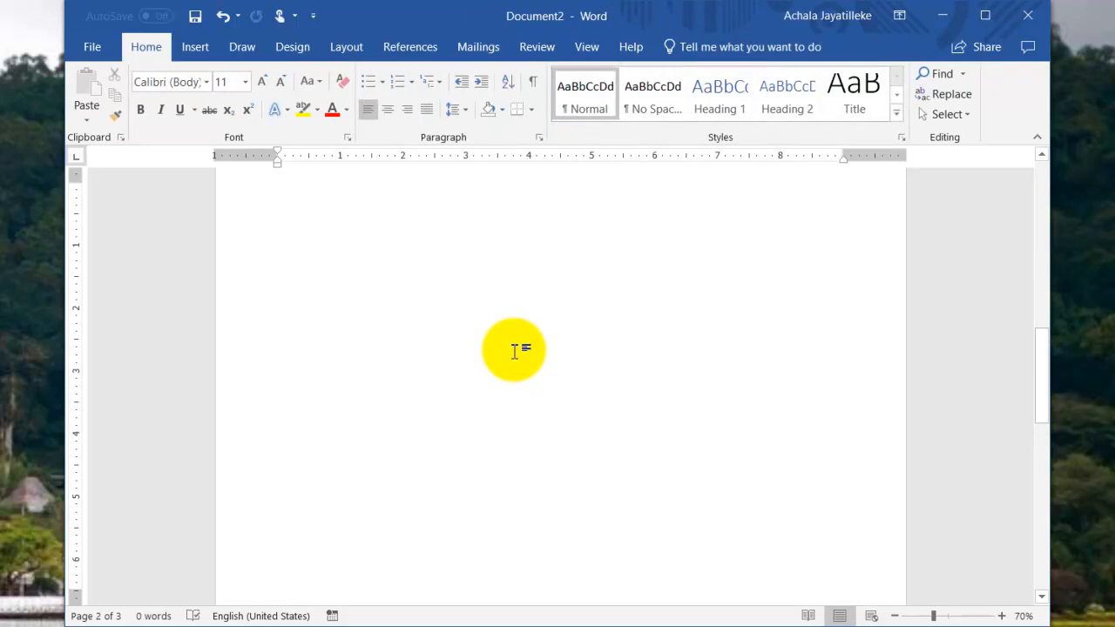
- Examine the layout of pages 1 and 2 and return to the start of page 1
scroll(515, 351, up, 2)
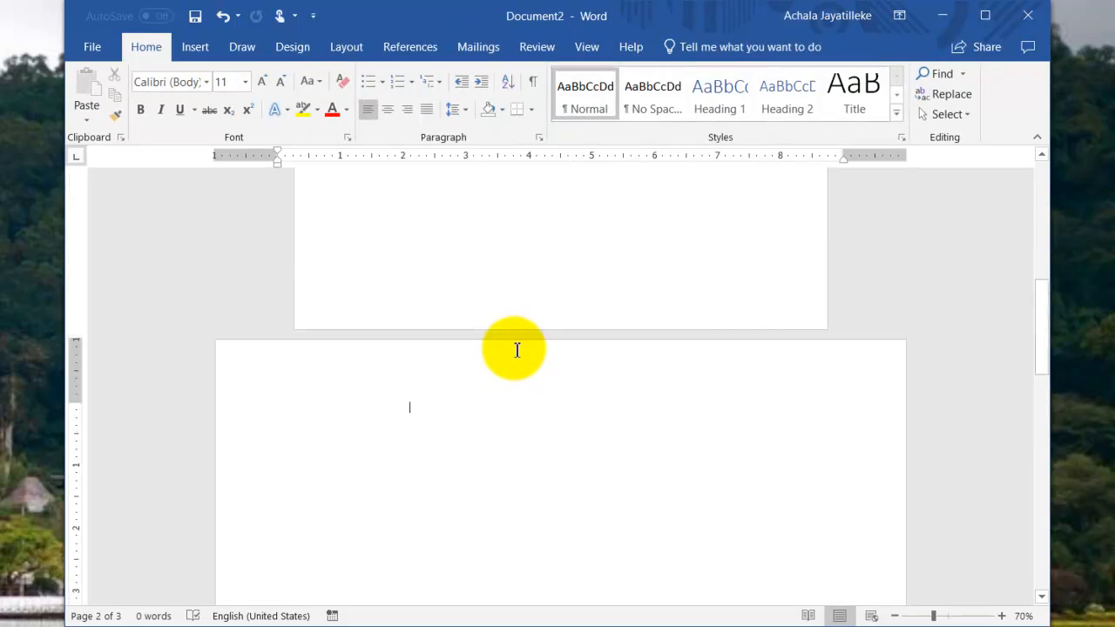
scroll(516, 350, up, 4)
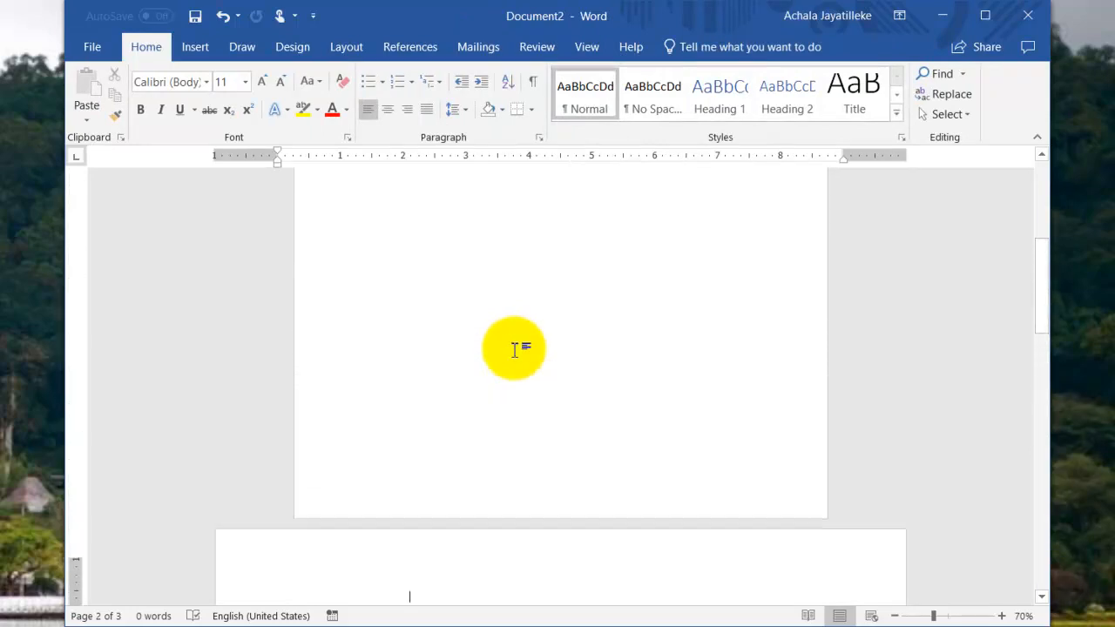
scroll(514, 351, up, 3)
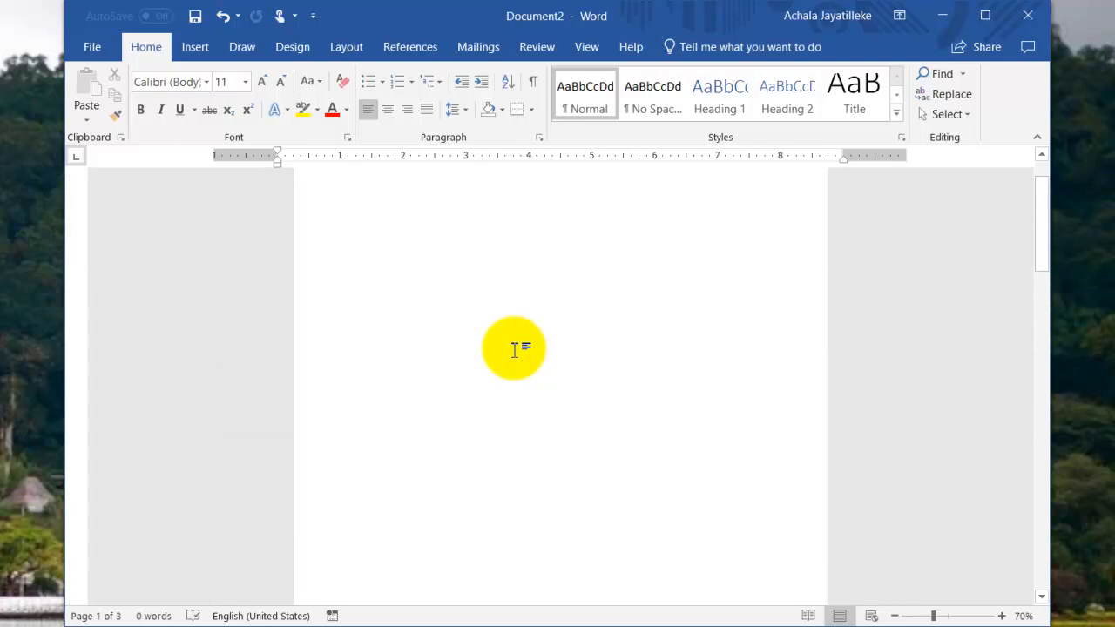
scroll(517, 349, up, 1)
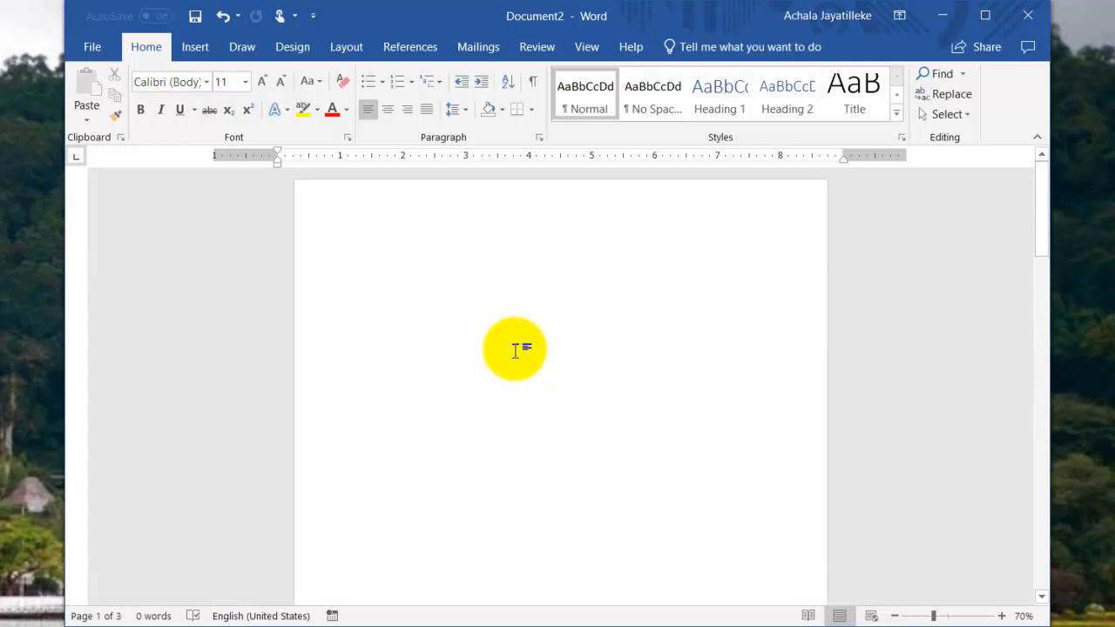
scroll(488, 343, down, 8)
scroll(482, 343, down, 1)
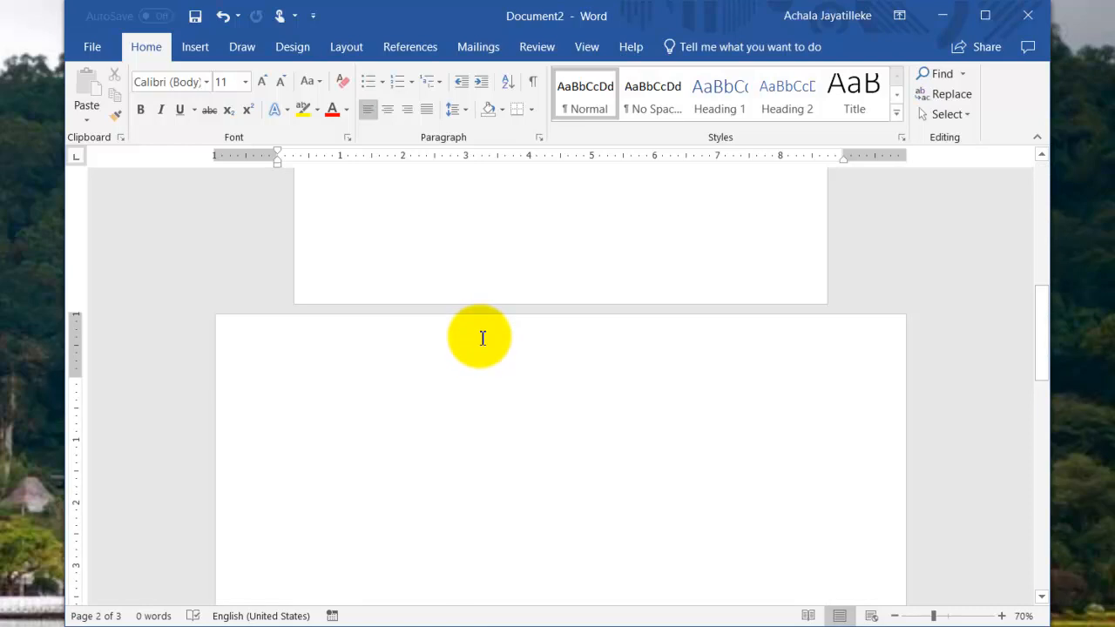
scroll(478, 338, up, 5)
scroll(479, 338, up, 3)
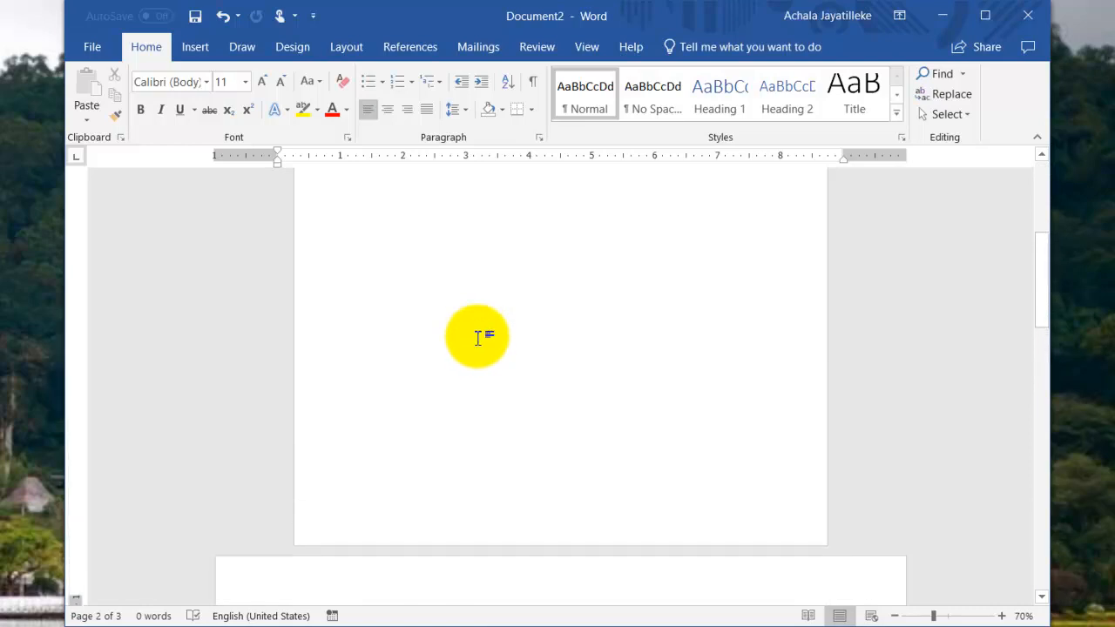
scroll(453, 338, up, 3)
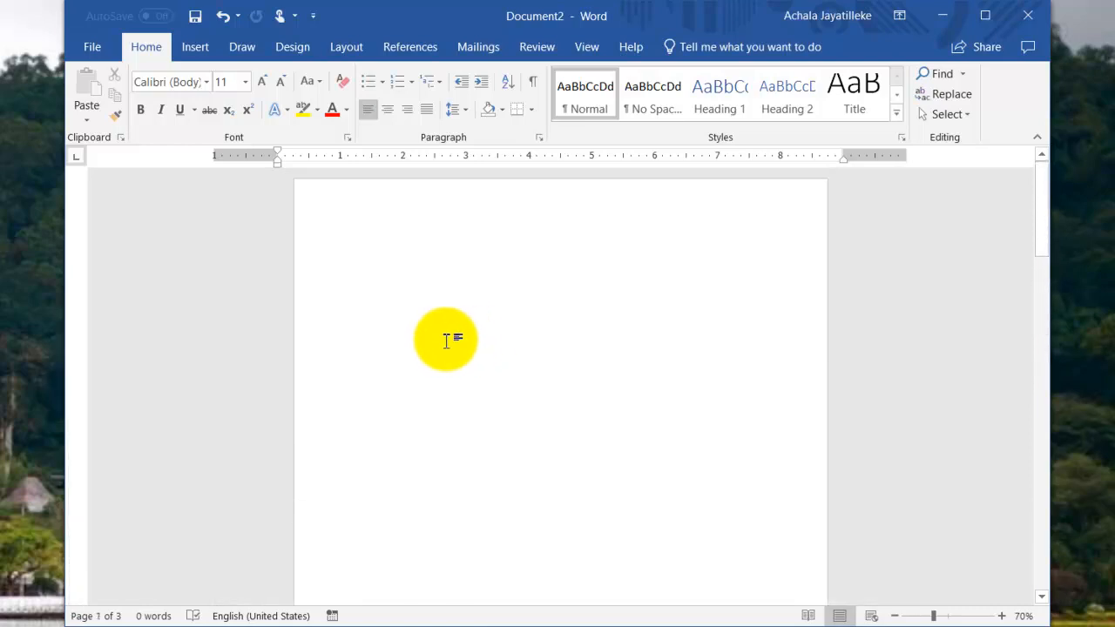
- Insert page numbers at the bottom of the page in the Plain Number 2 style and close header and footer editing
click(201, 47)
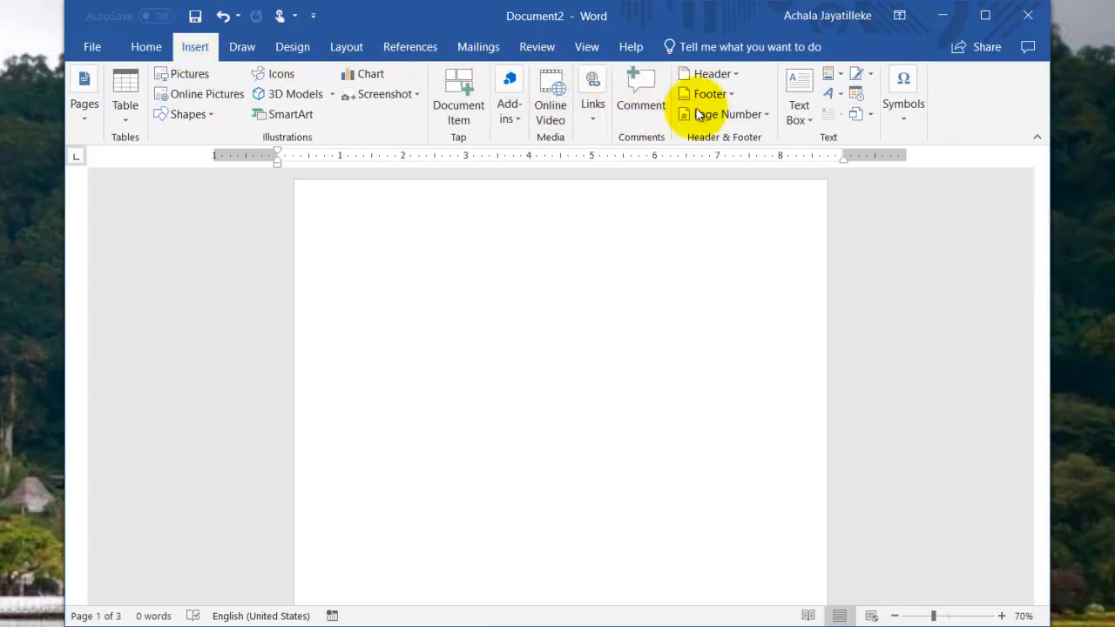
click(768, 116)
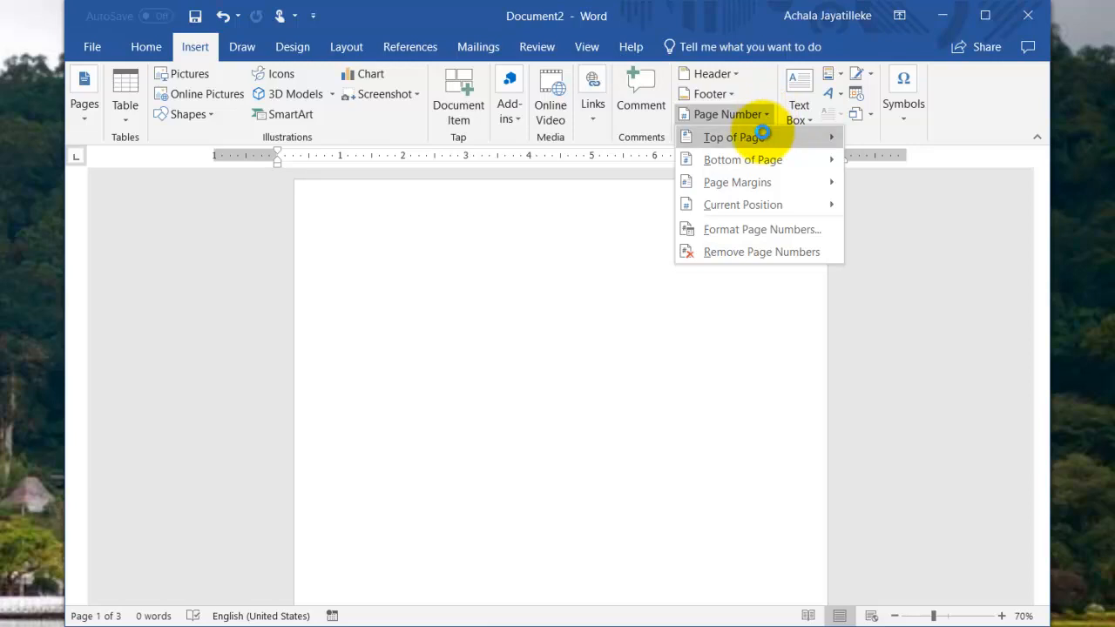
mouse_move(763, 161)
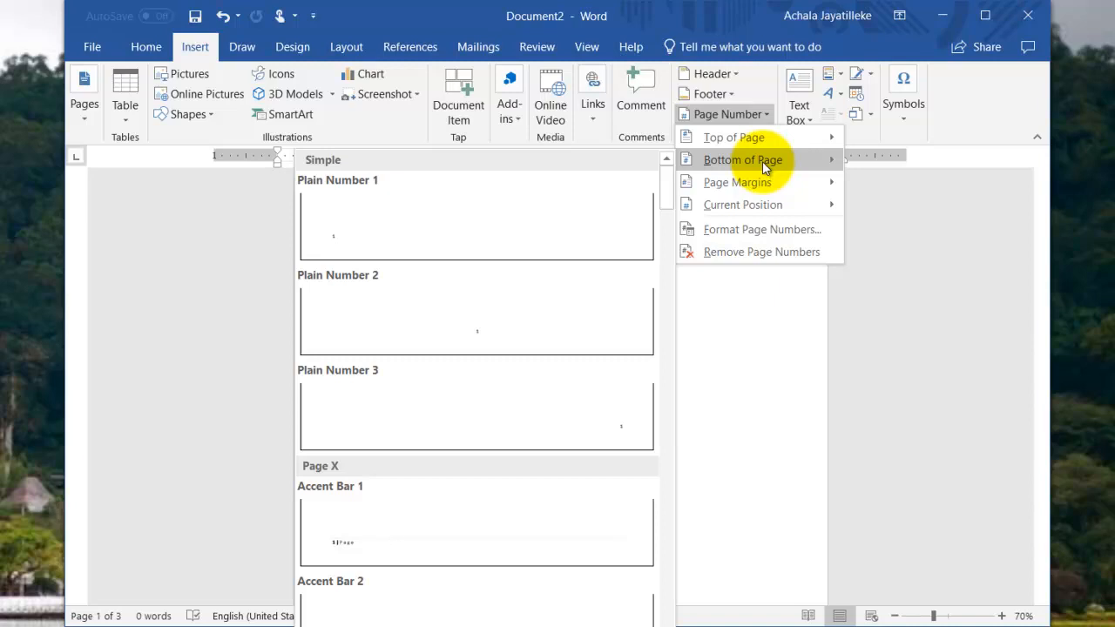
click(536, 340)
scroll(712, 453, up, 3)
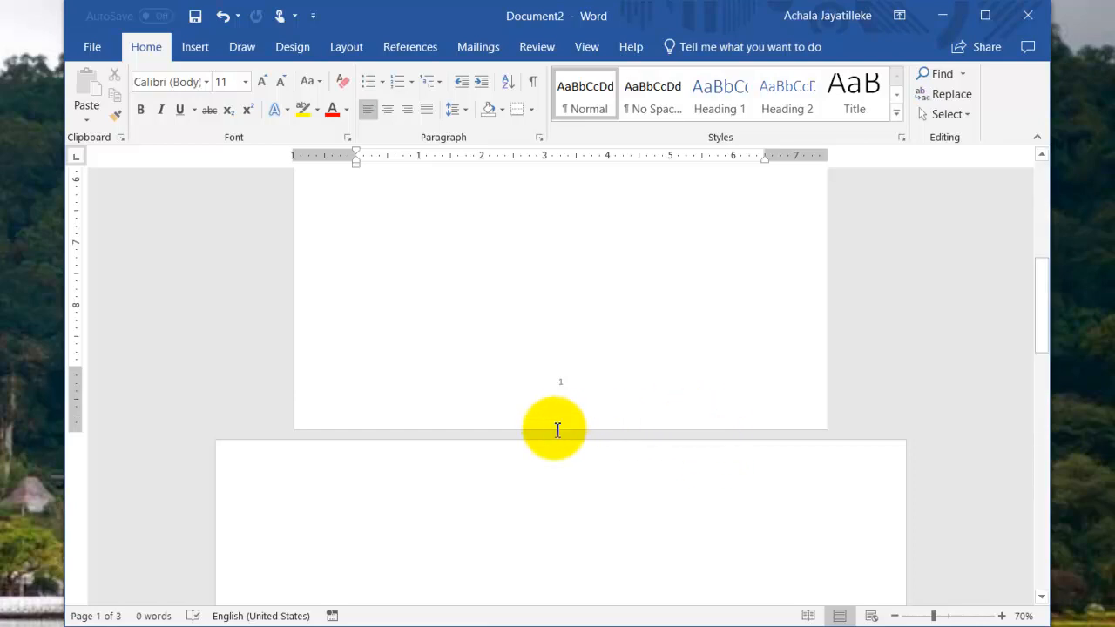
- Check the position of the footer page numbers on portrait page 1 and landscape page 2
scroll(584, 436, down, 6)
scroll(592, 461, down, 2)
scroll(697, 383, up, 5)
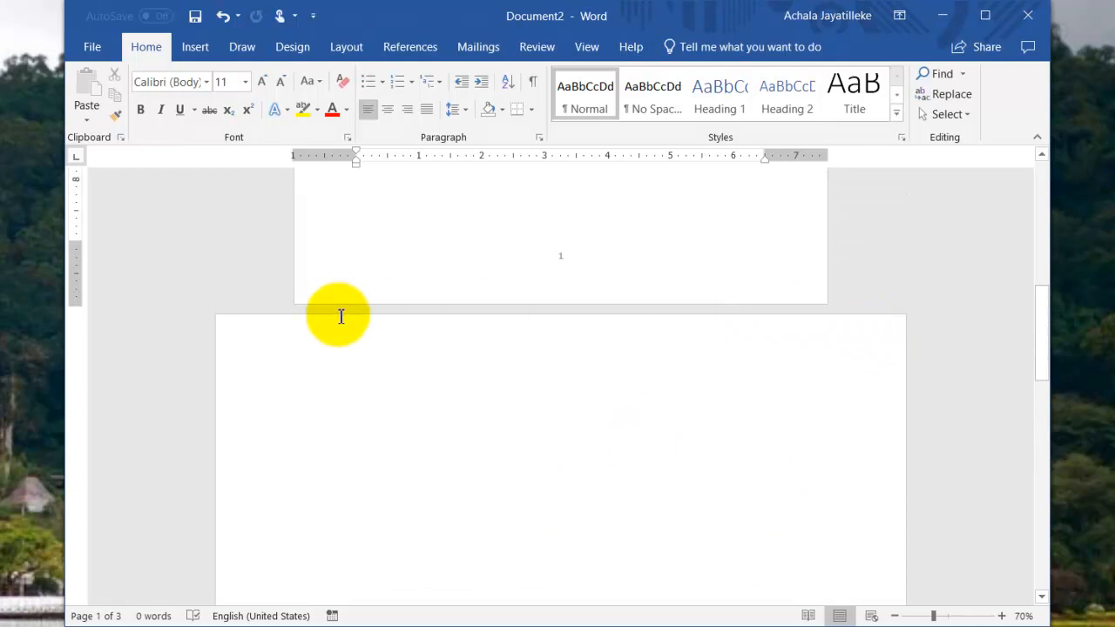
scroll(616, 396, down, 5)
scroll(613, 409, down, 3)
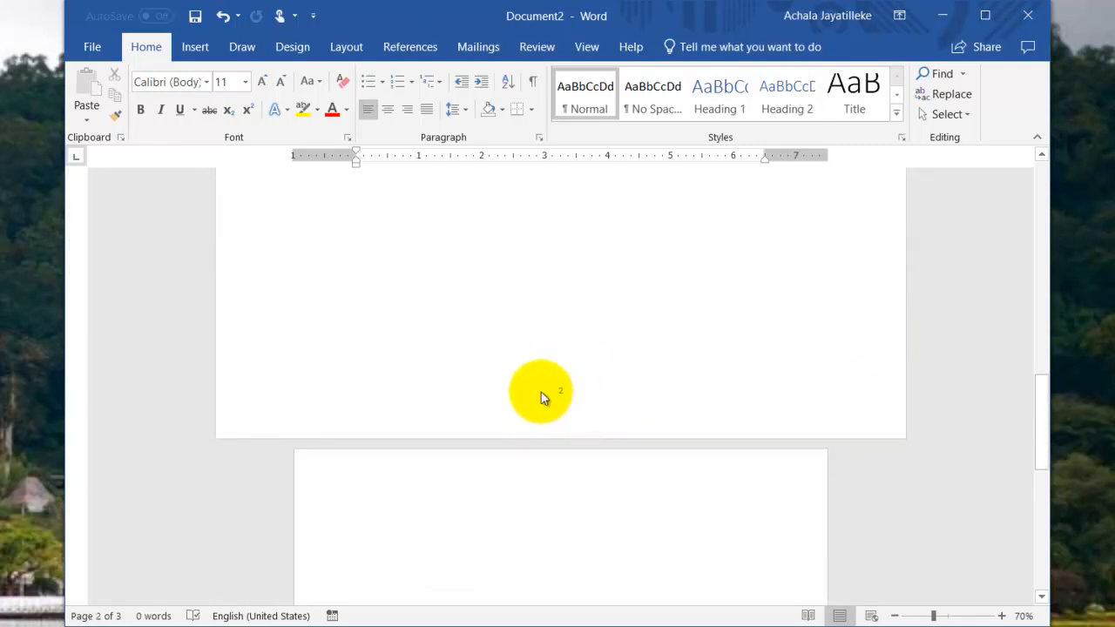
scroll(585, 392, up, 3)
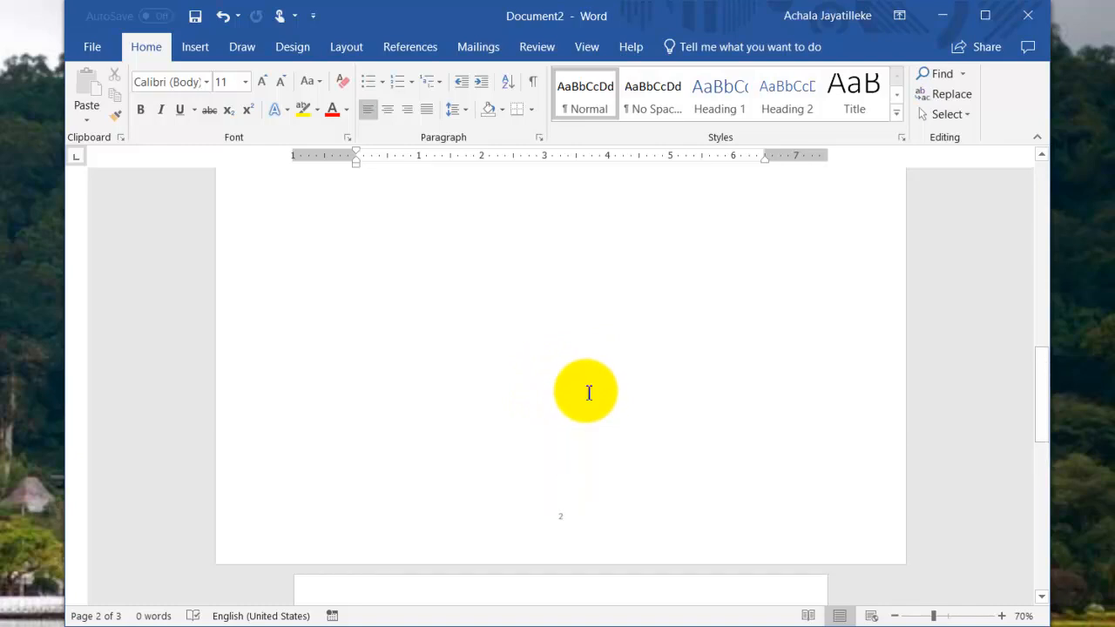
scroll(577, 470, up, 1)
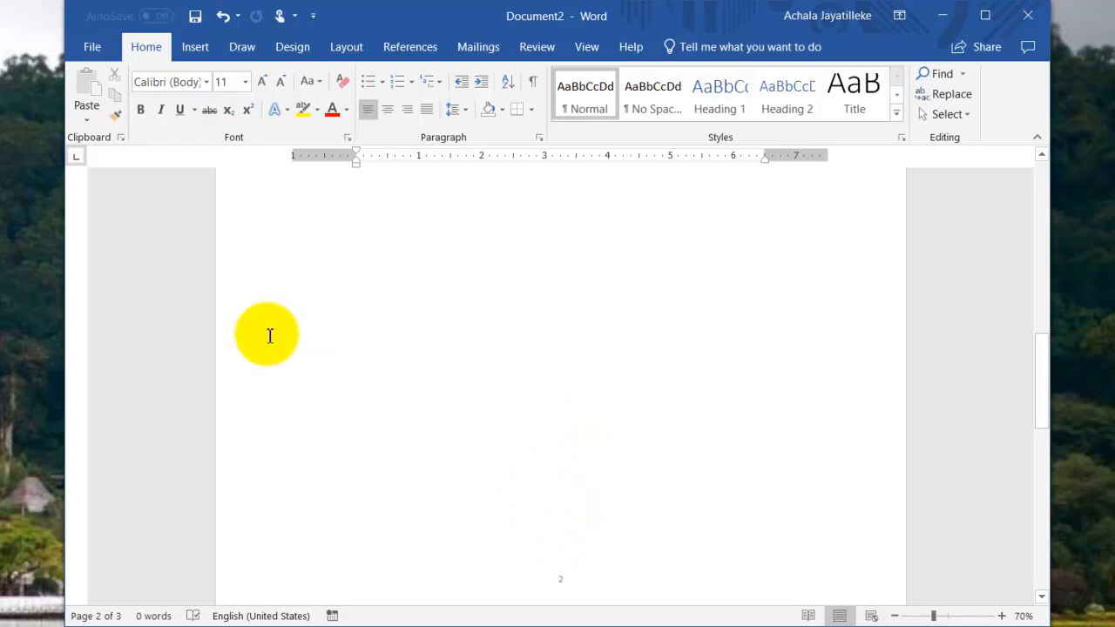
scroll(270, 335, down, 3)
scroll(269, 336, up, 7)
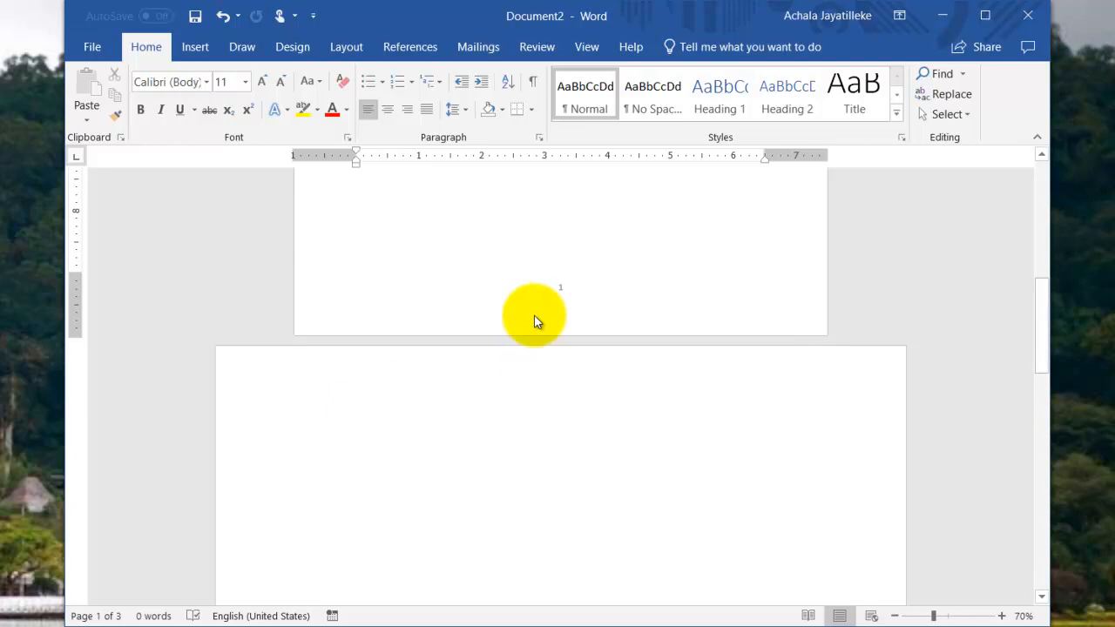
- Open header and footer editing and turn off Link to Previous for the Section 2 header
double_click(534, 318)
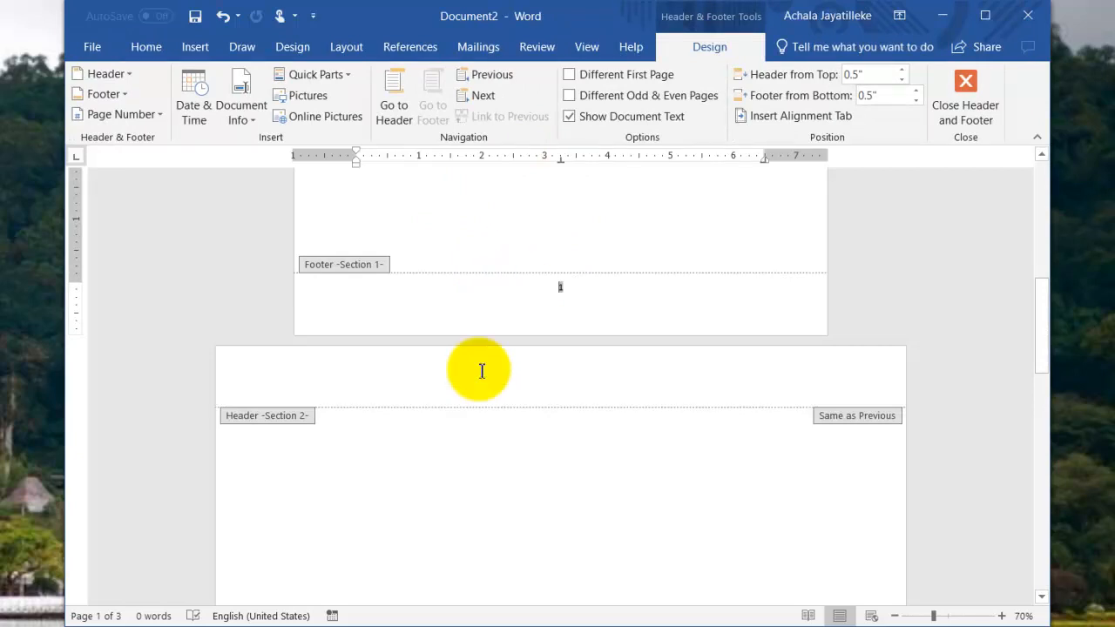
click(537, 390)
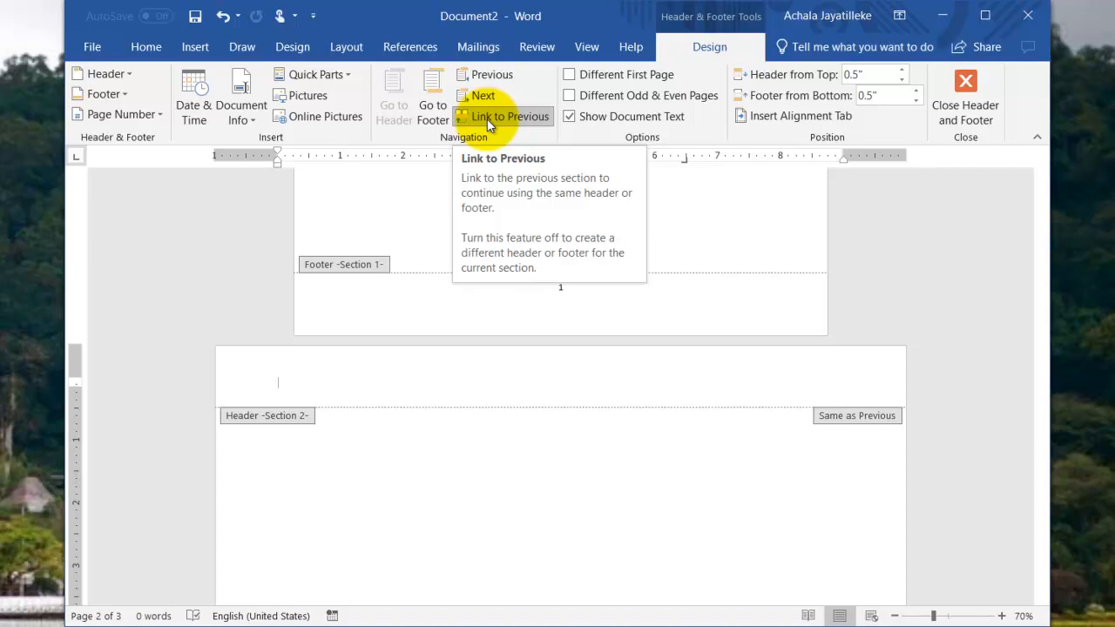
scroll(545, 376, down, 1)
scroll(547, 383, down, 5)
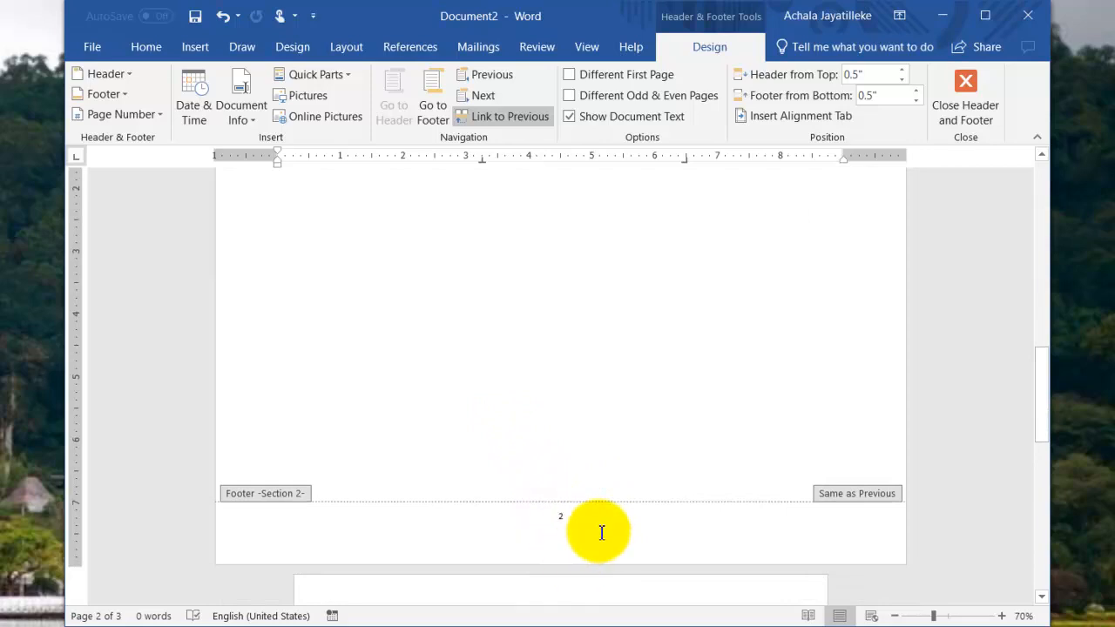
scroll(583, 379, up, 5)
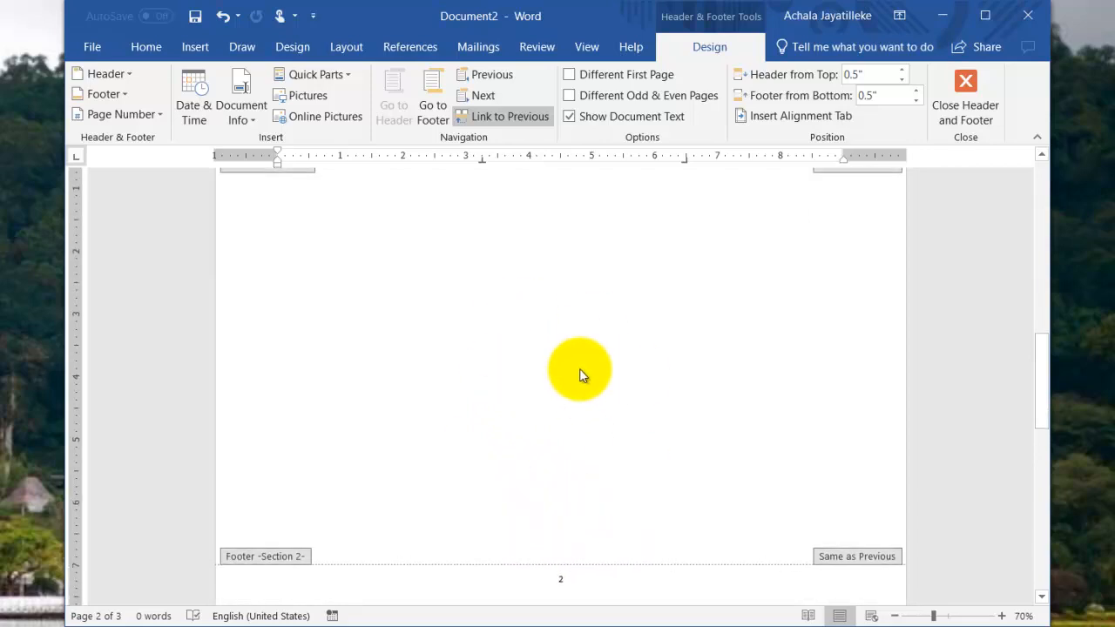
click(556, 288)
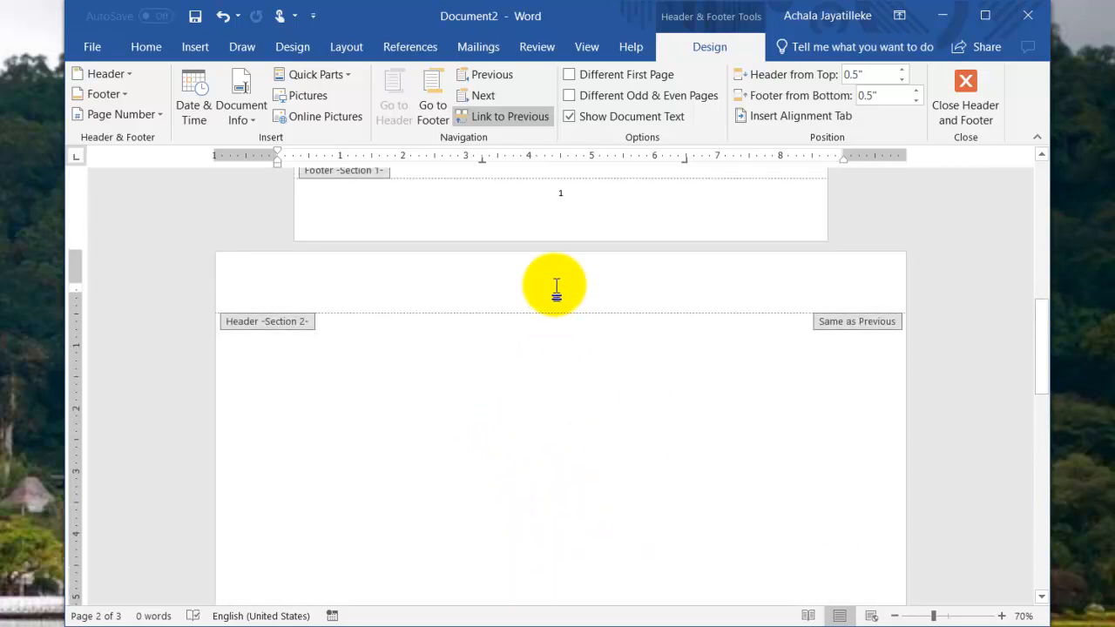
click(512, 119)
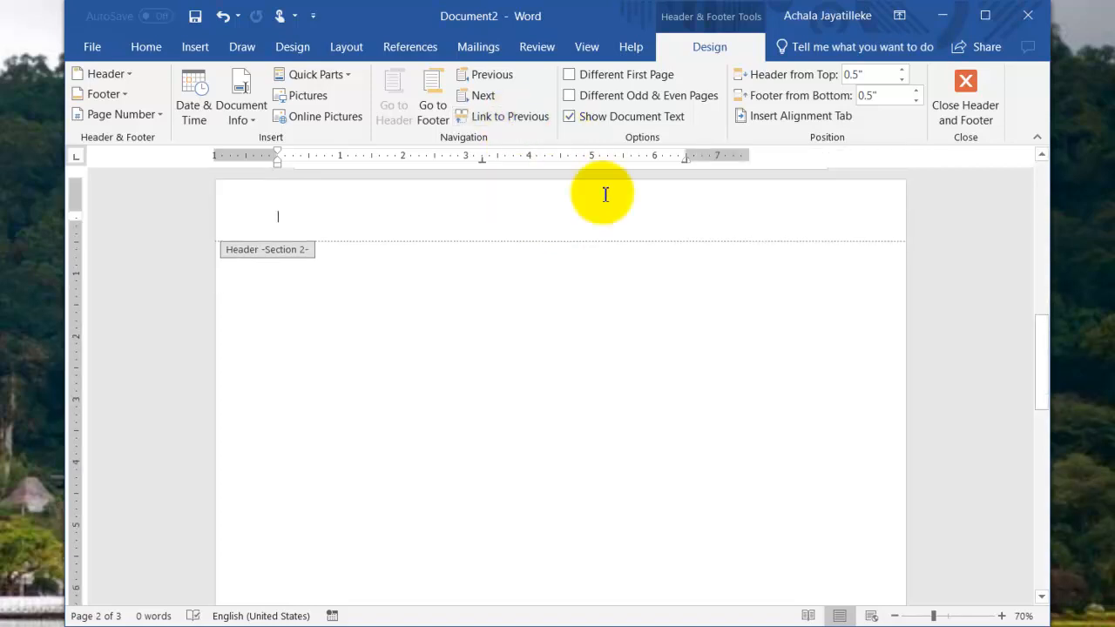
- Turn off Link to Previous for the Section 2 footer on page 2
scroll(494, 316, down, 1)
scroll(493, 316, down, 5)
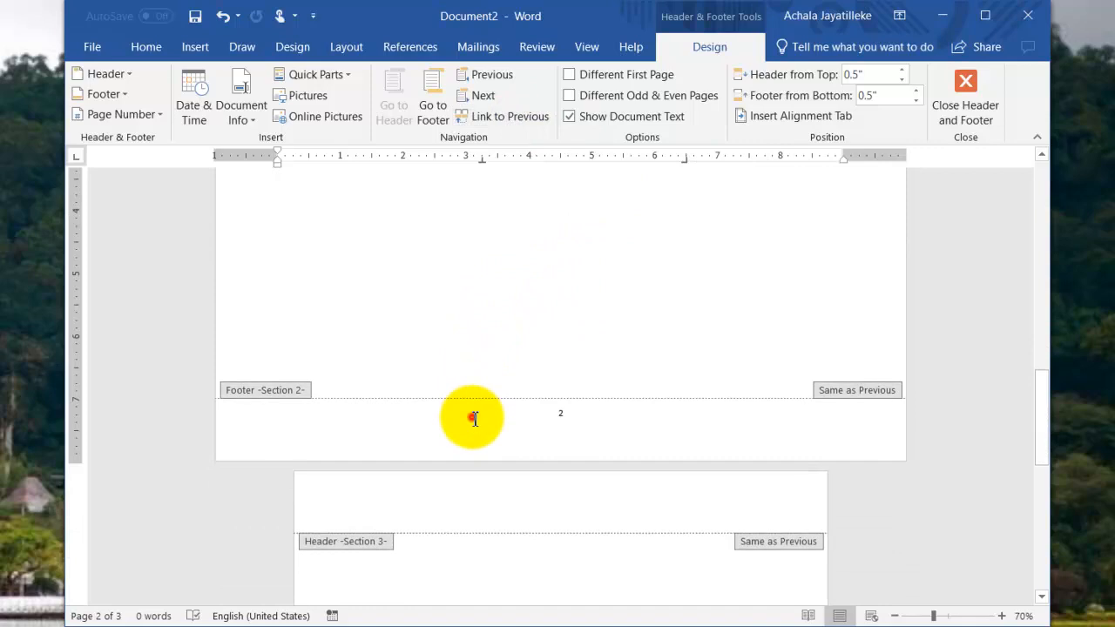
click(473, 417)
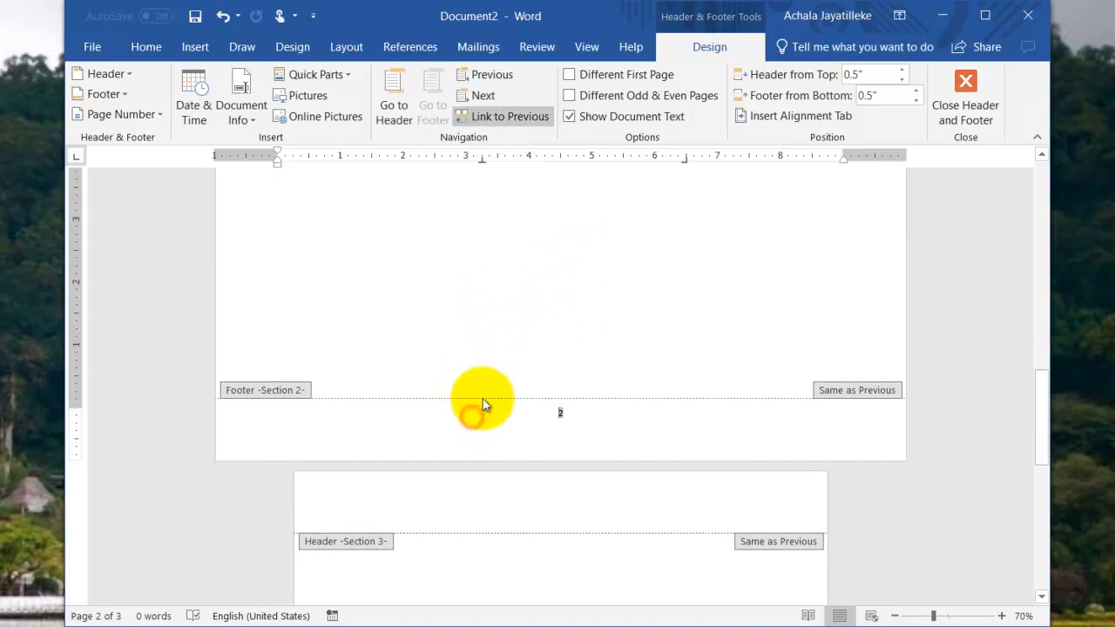
click(508, 117)
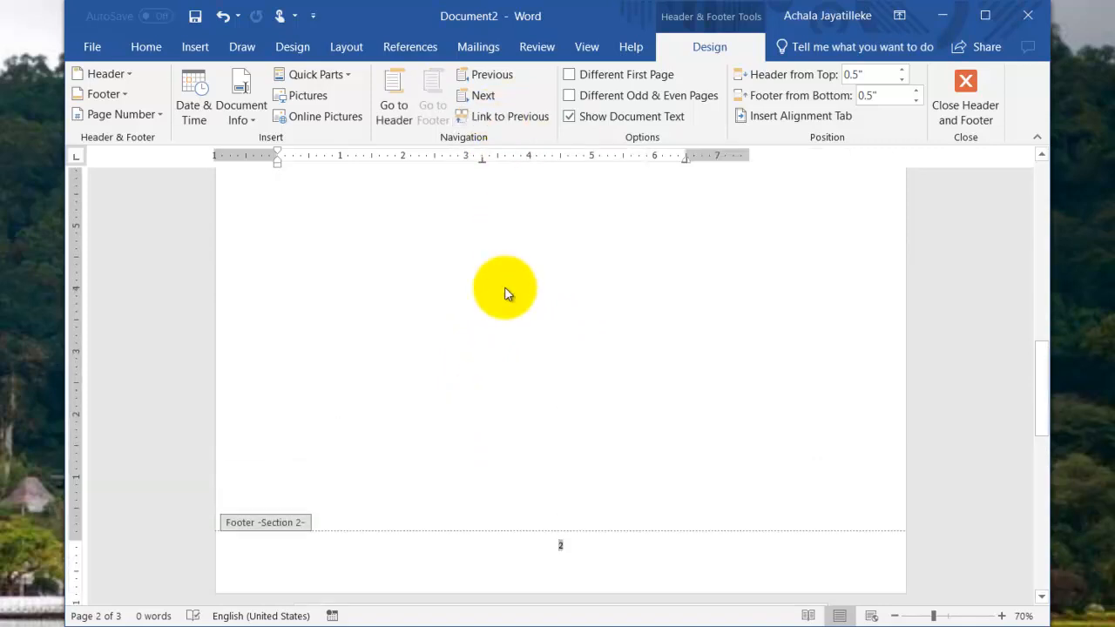
- Turn off Link to Previous for both the header and the footer of Section 3 on page 3
scroll(501, 325, down, 1)
click(473, 448)
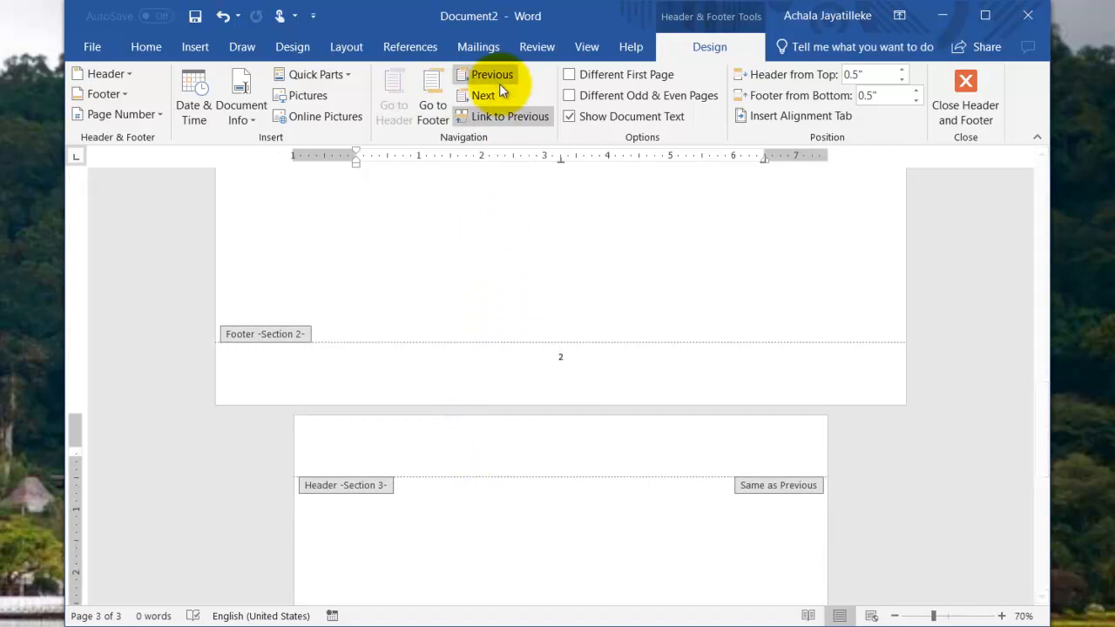
click(502, 121)
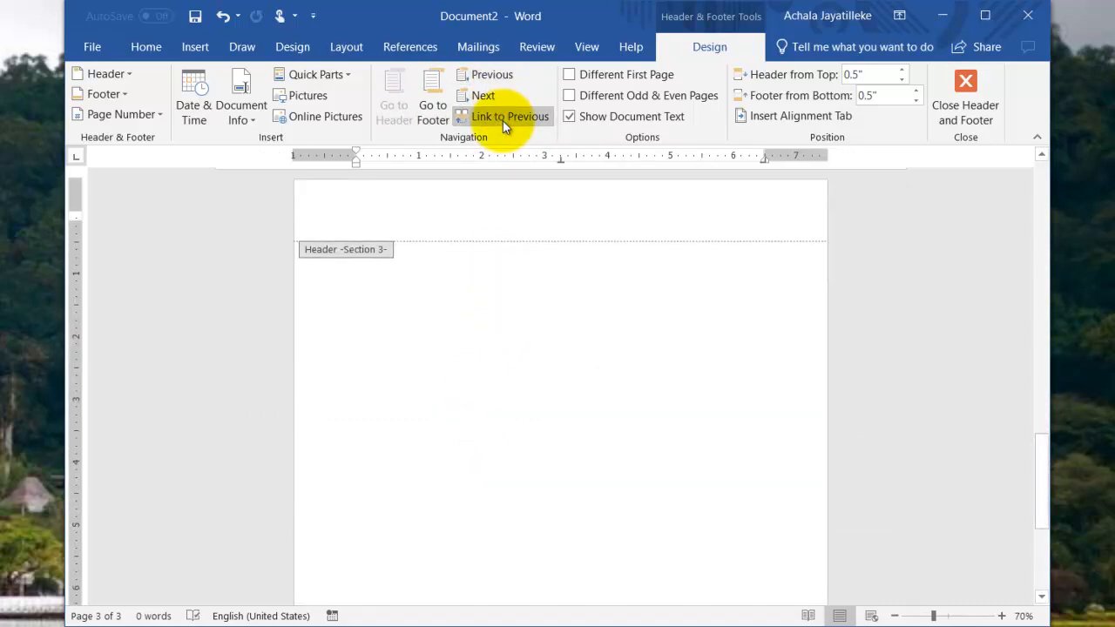
scroll(462, 381, down, 6)
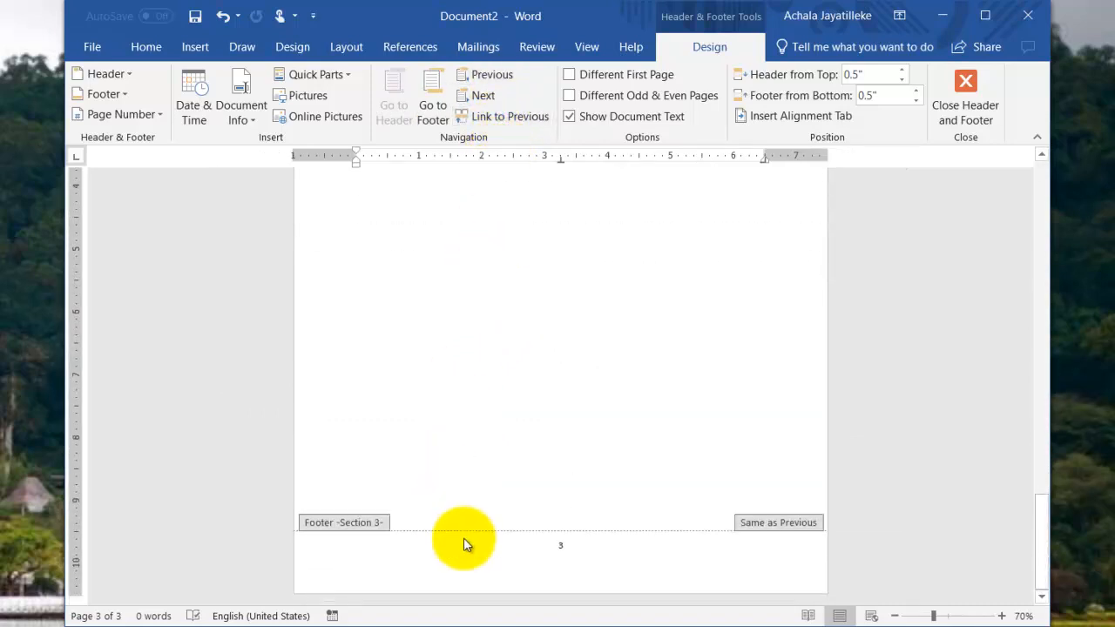
click(468, 548)
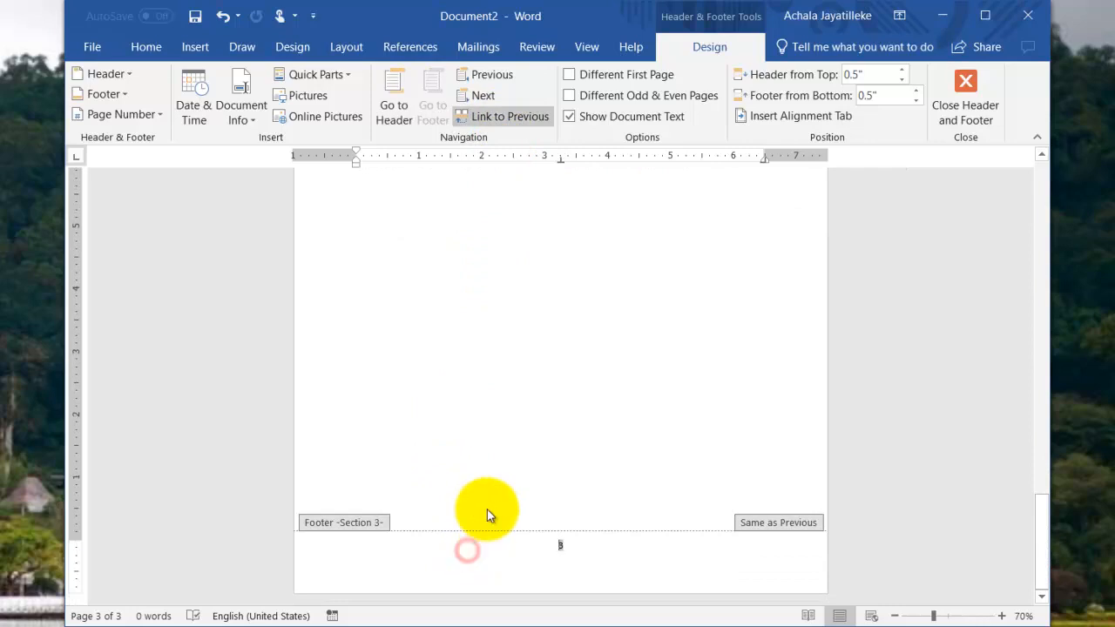
click(498, 120)
scroll(571, 289, up, 8)
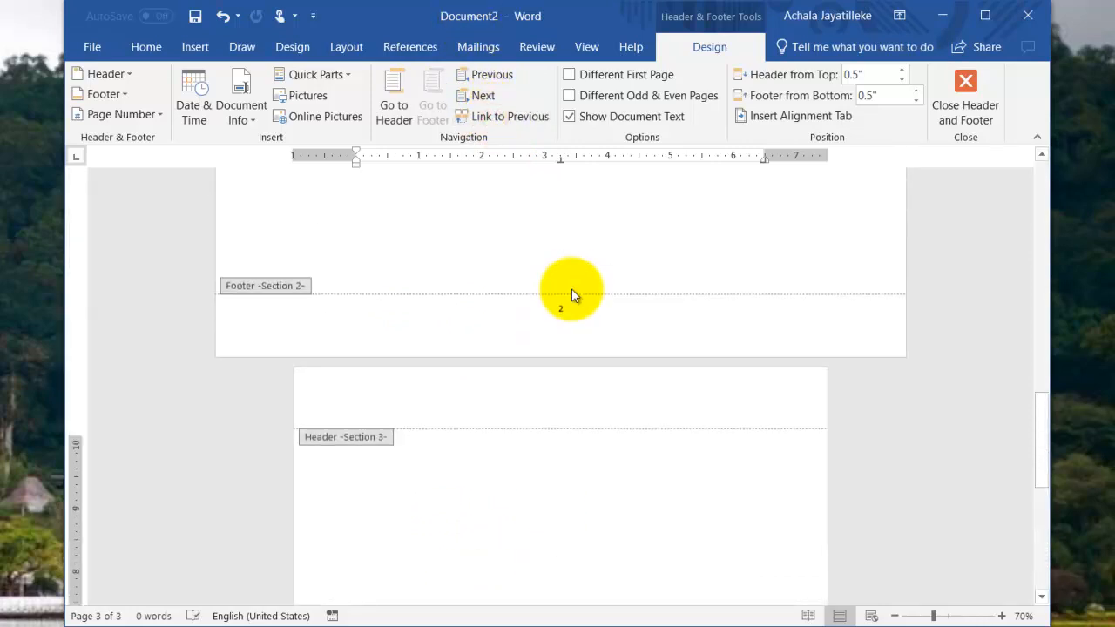
- Delete the page number from the Section 2 footer on landscape page 2
scroll(572, 295, up, 2)
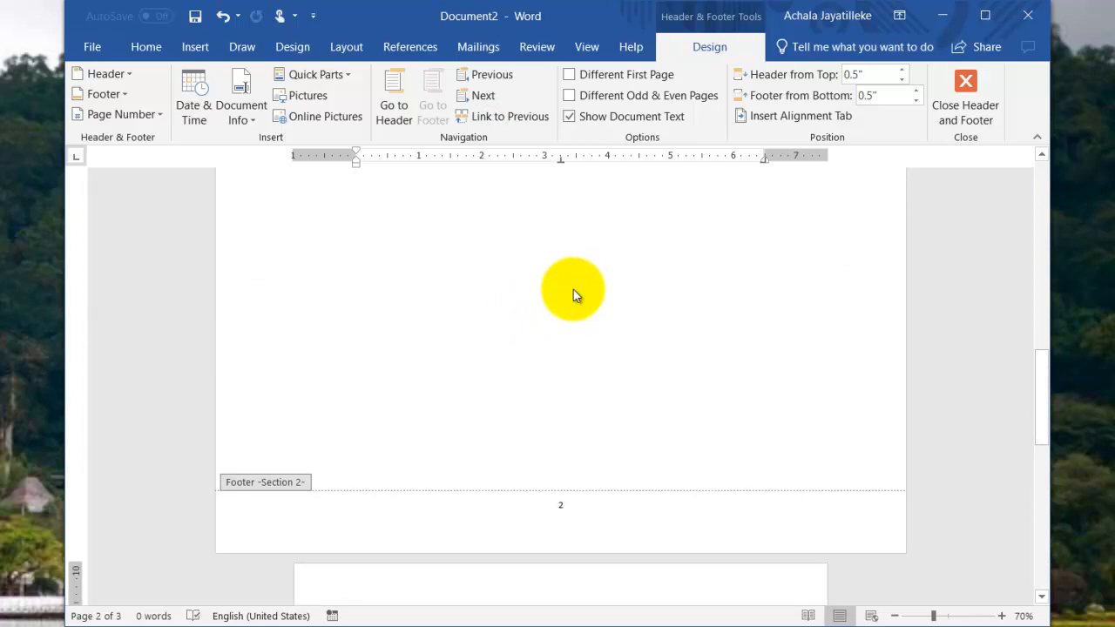
scroll(546, 343, up, 9)
scroll(542, 344, down, 3)
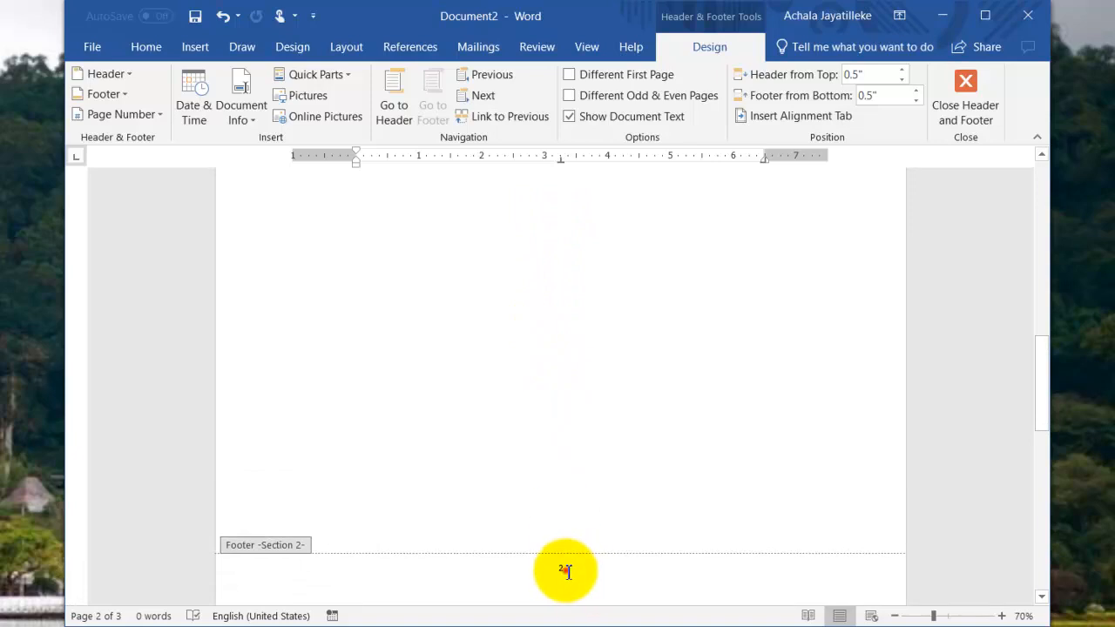
double_click(563, 569)
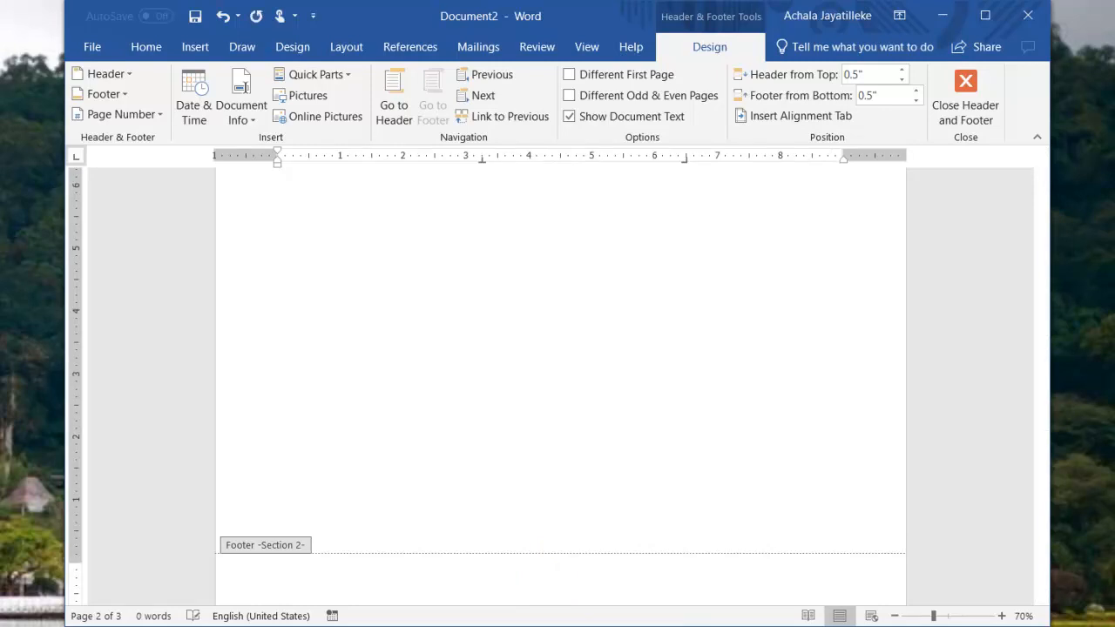
- Check the footer page numbers of Section 1 and Section 3 on pages 1 and 3
scroll(517, 380, up, 10)
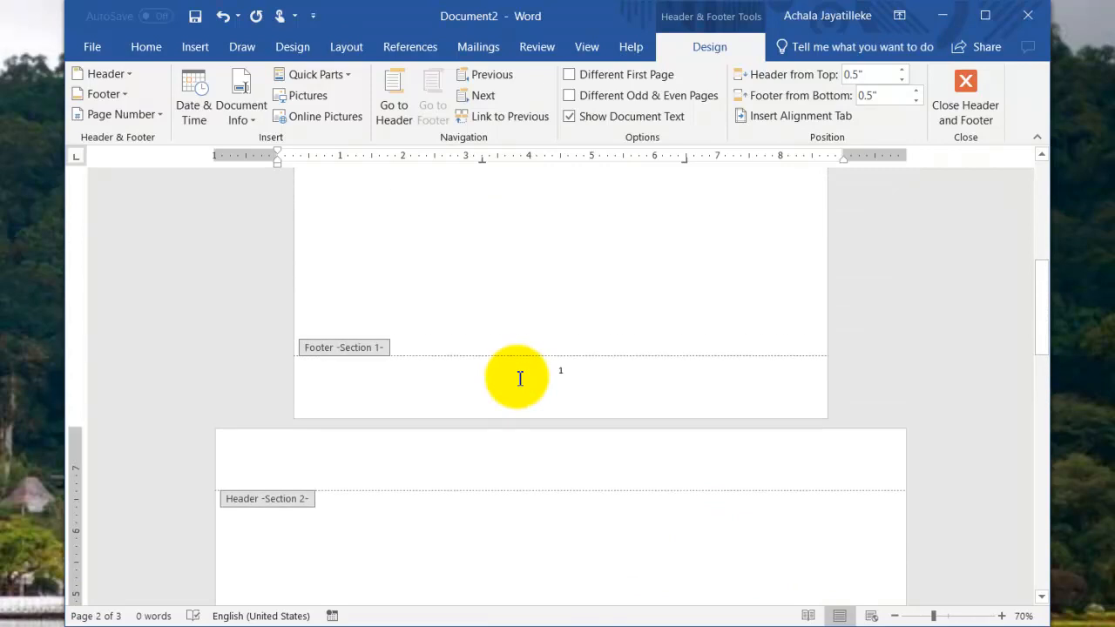
scroll(520, 379, up, 3)
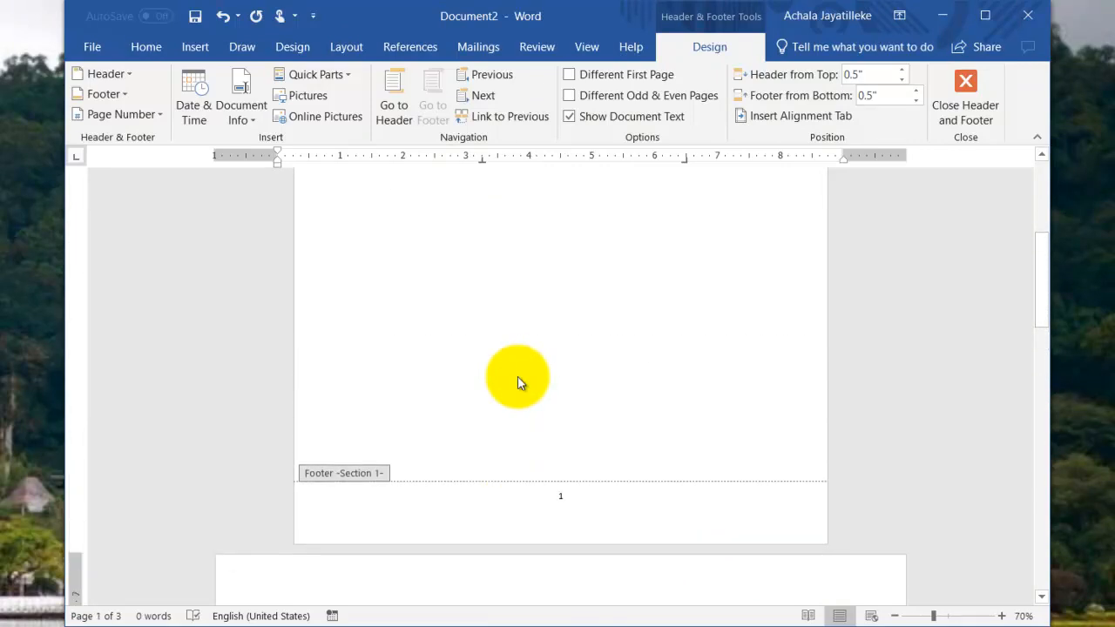
scroll(518, 380, down, 9)
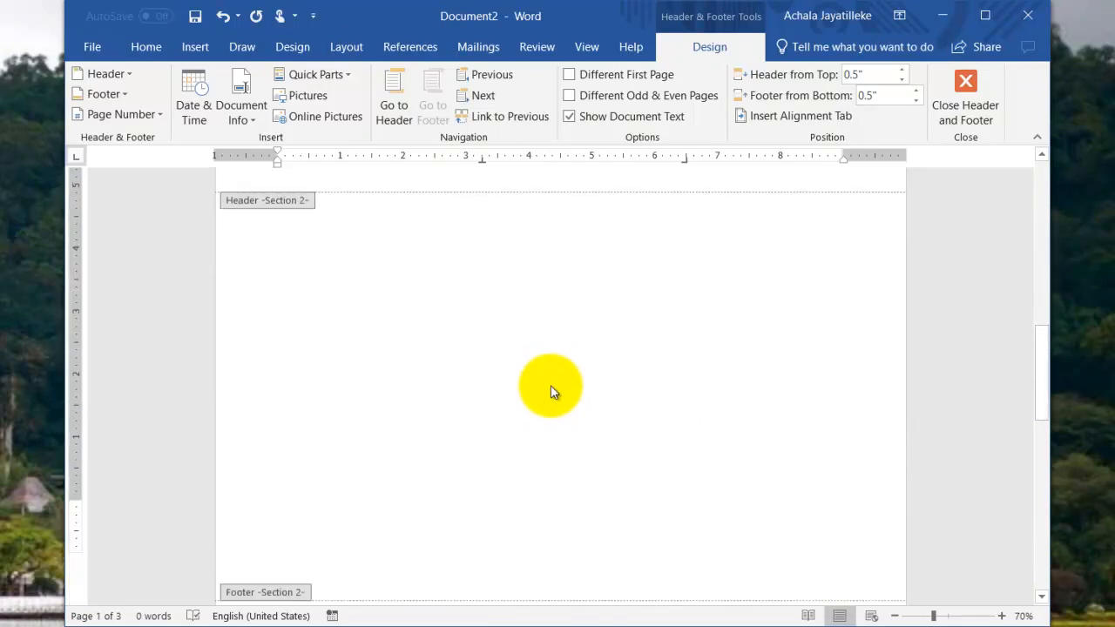
scroll(547, 384, down, 10)
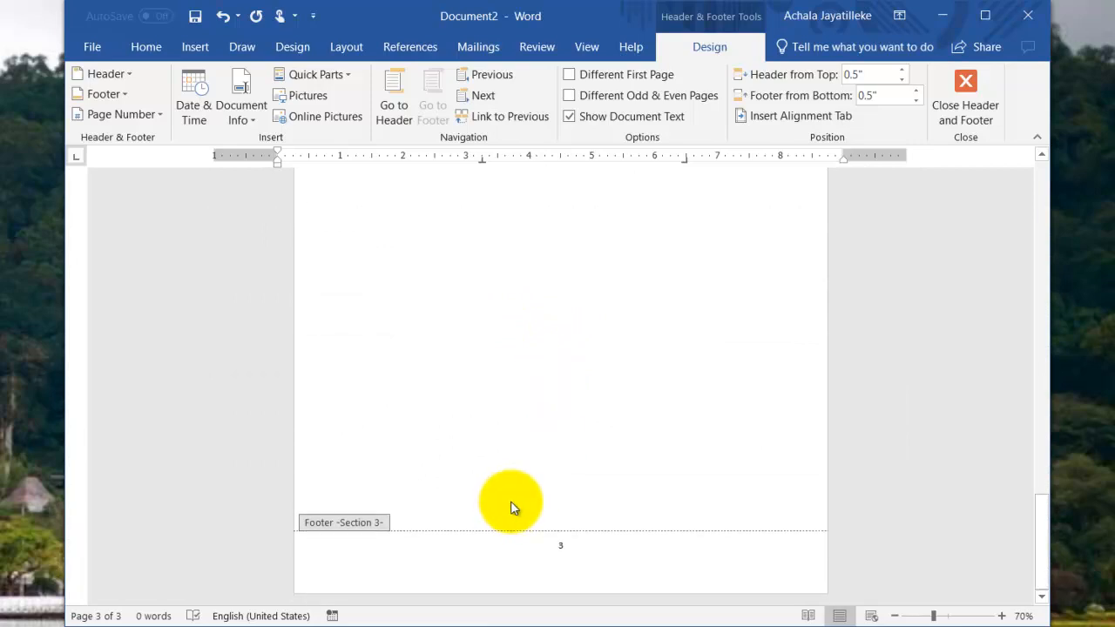
- Undo the deletion of the page number in the Section 2 footer
scroll(511, 510, up, 15)
scroll(523, 495, up, 2)
scroll(533, 505, down, 7)
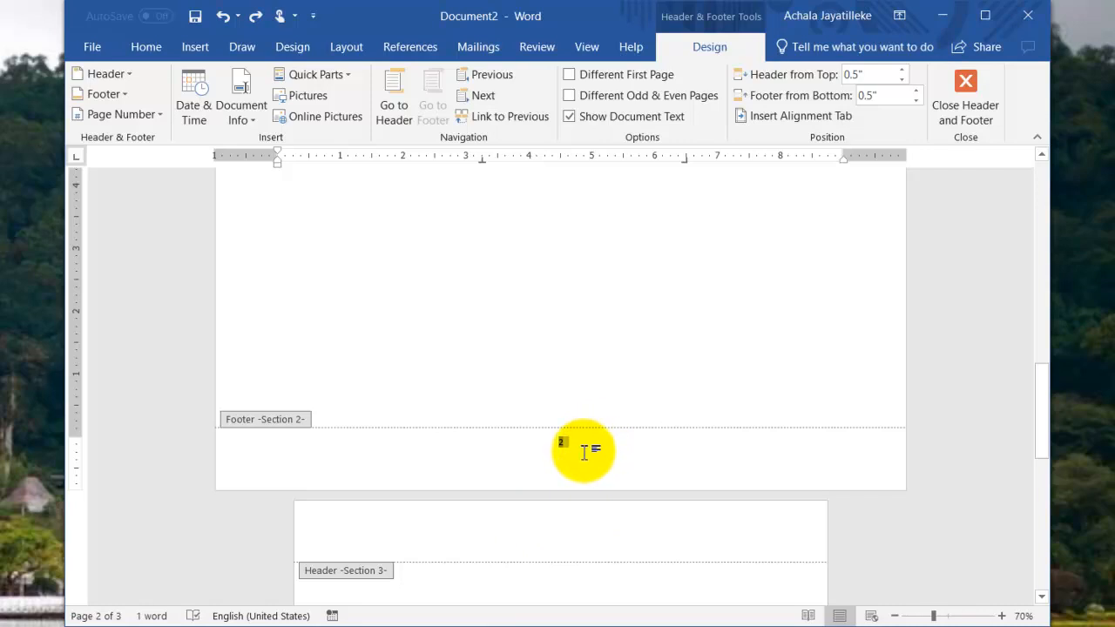
- Insert a Simple Text Box from the built-in gallery while editing the Section 2 footer
scroll(367, 294, down, 3)
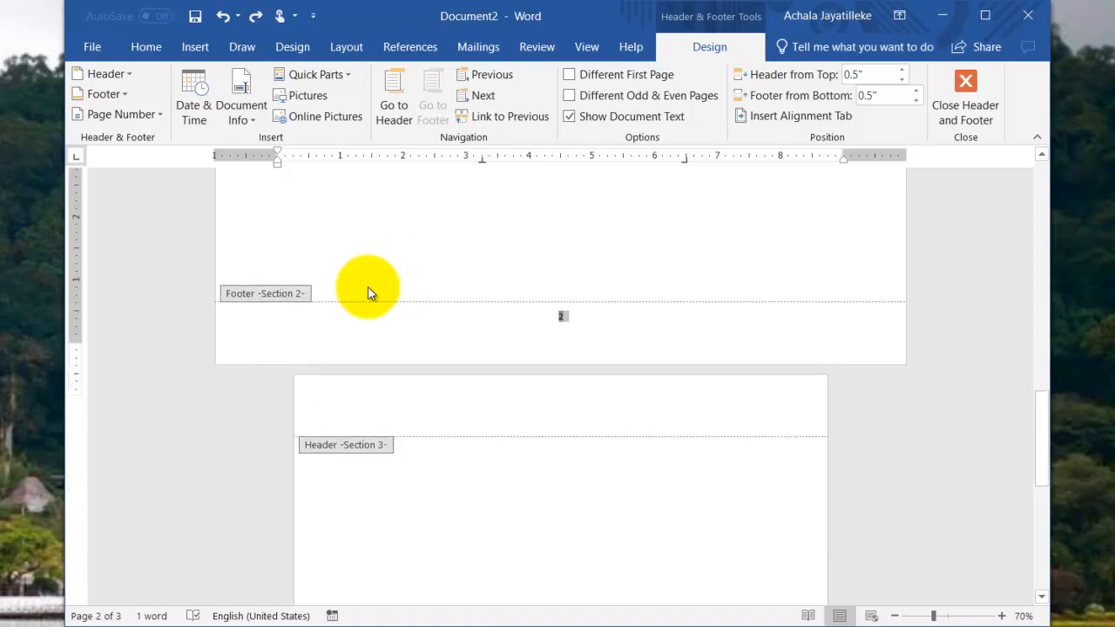
scroll(368, 293, up, 5)
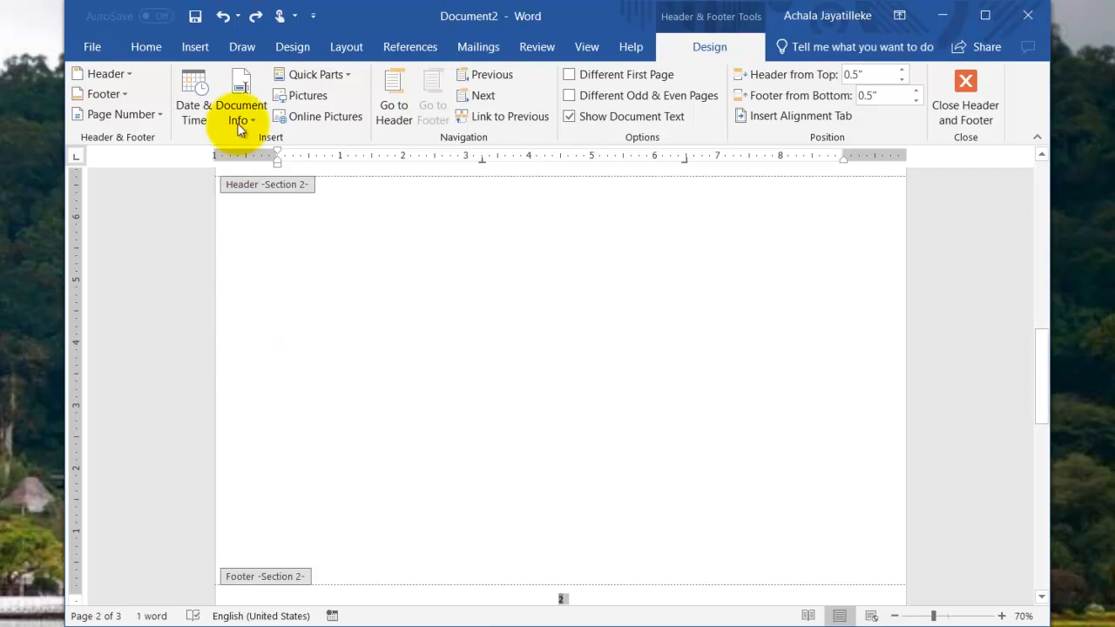
click(195, 47)
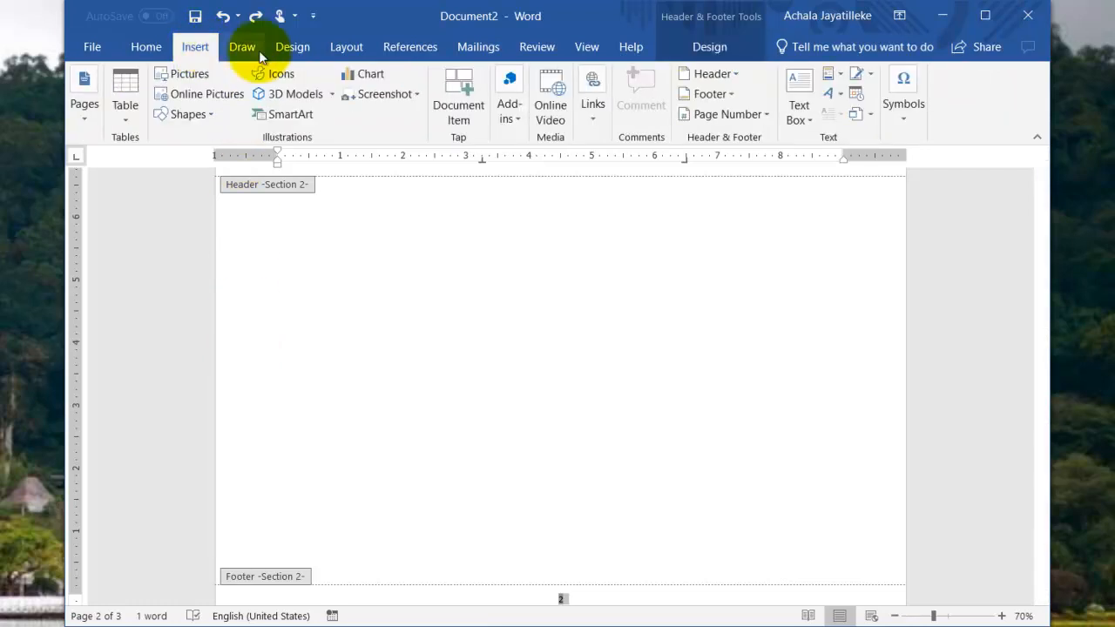
click(809, 116)
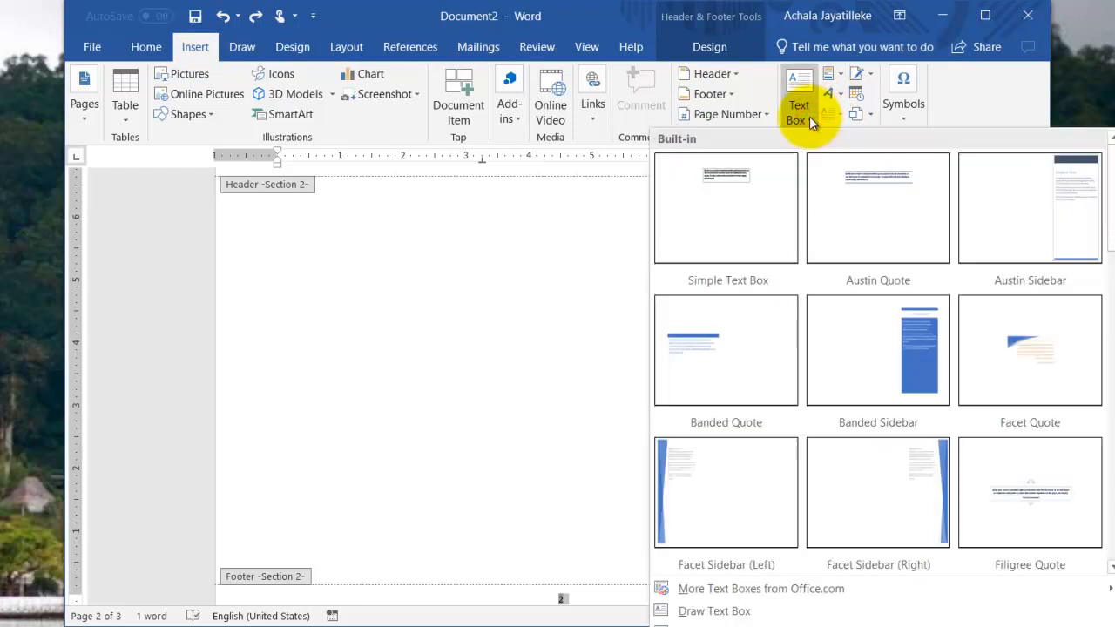
click(734, 187)
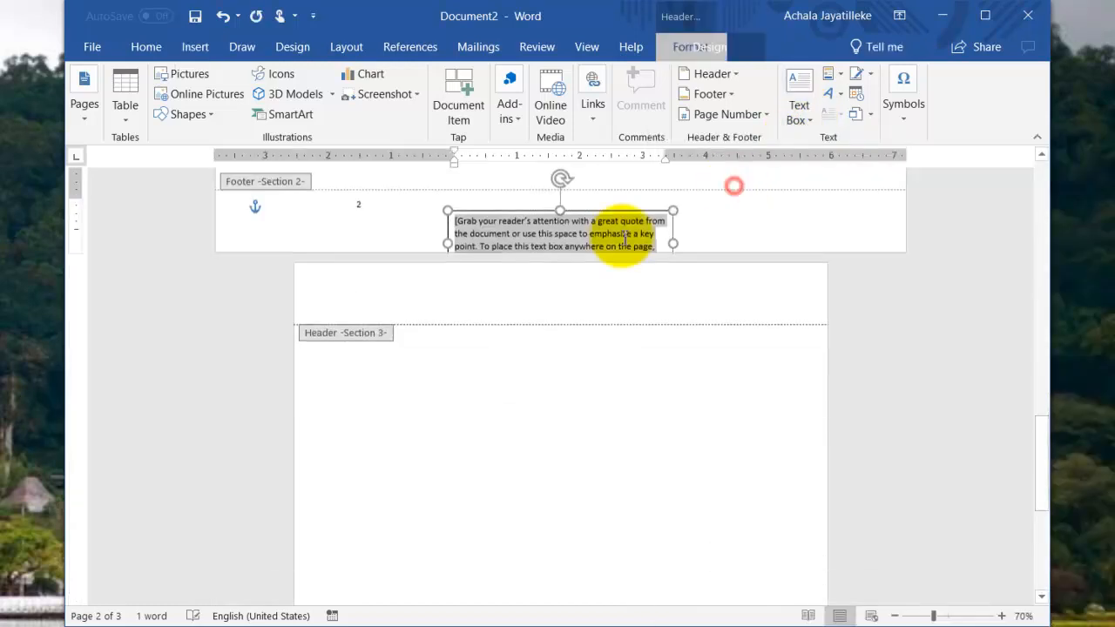
- Move the new text box out of the footer to the left side of page 2, below the Section 2 header
scroll(367, 289, up, 2)
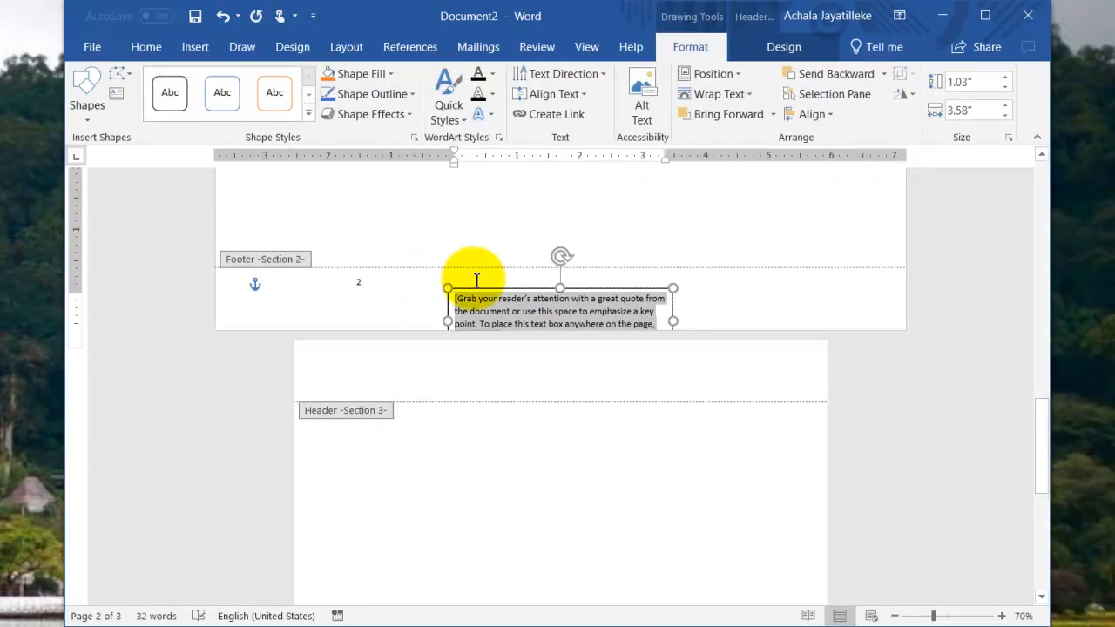
drag(476, 290, 406, 191)
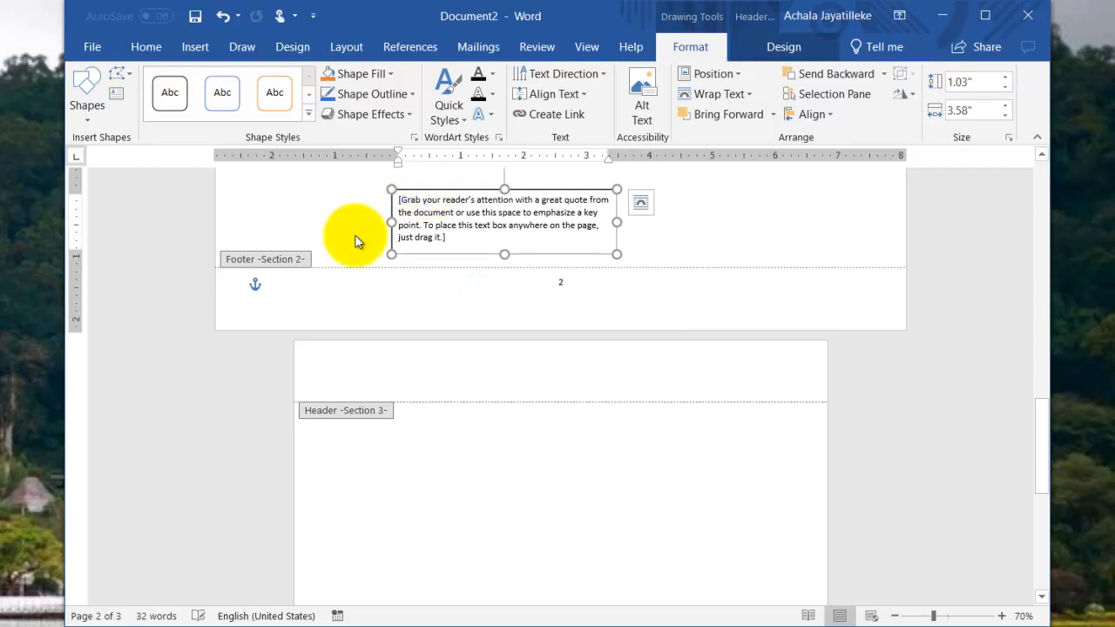
scroll(356, 239, up, 3)
scroll(369, 254, up, 2)
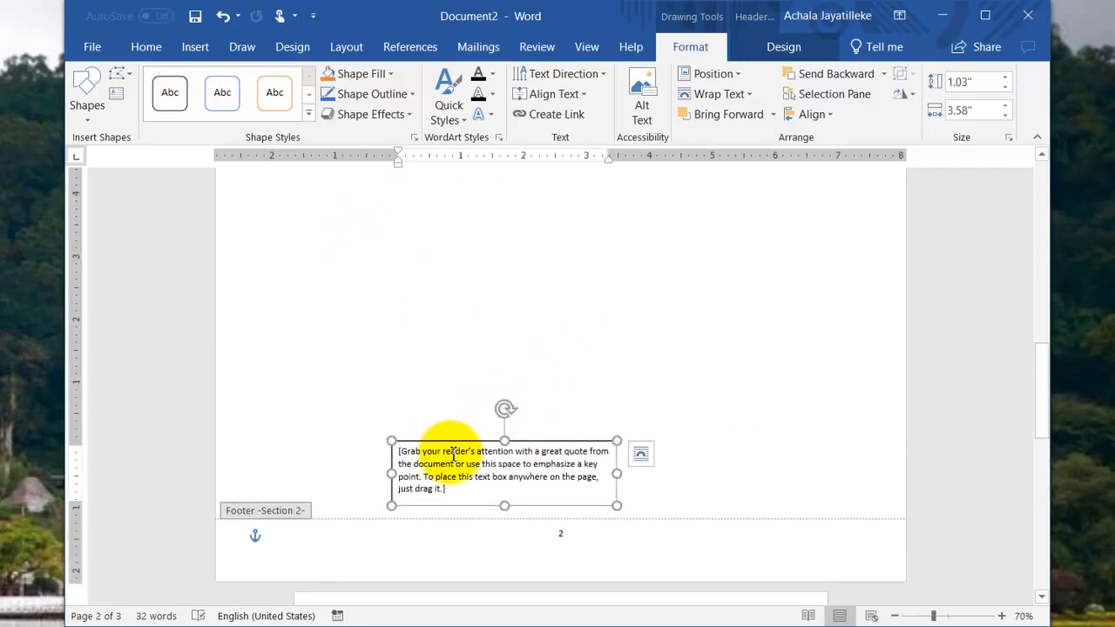
drag(459, 440, 331, 219)
scroll(462, 351, up, 3)
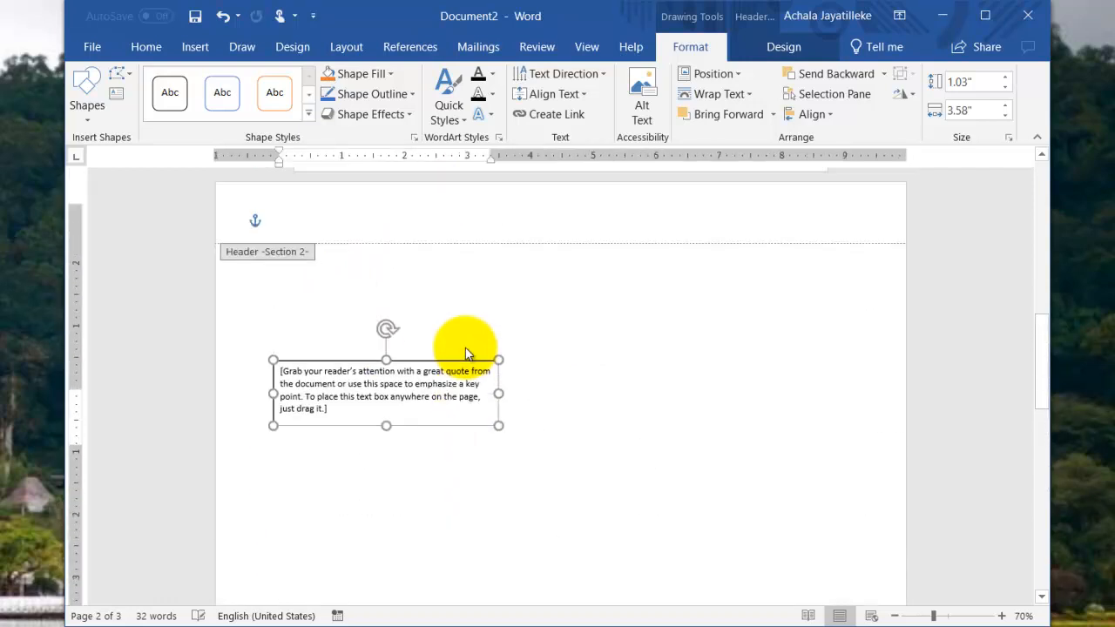
drag(333, 385, 313, 359)
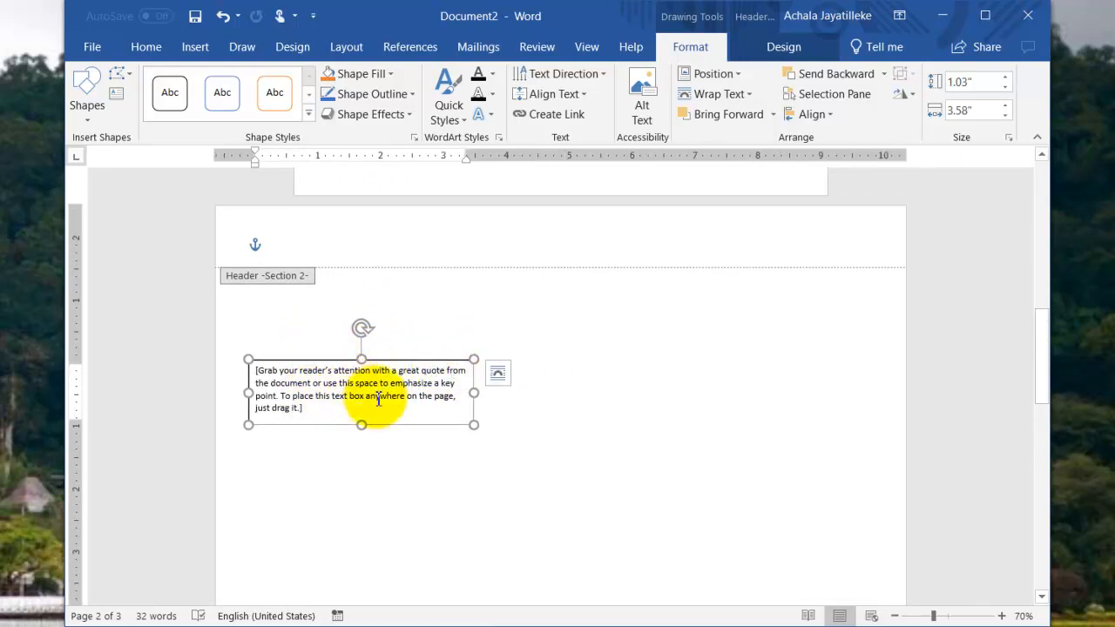
- Rotate all text in the text box by 90° and delete its placeholder text
click(601, 76)
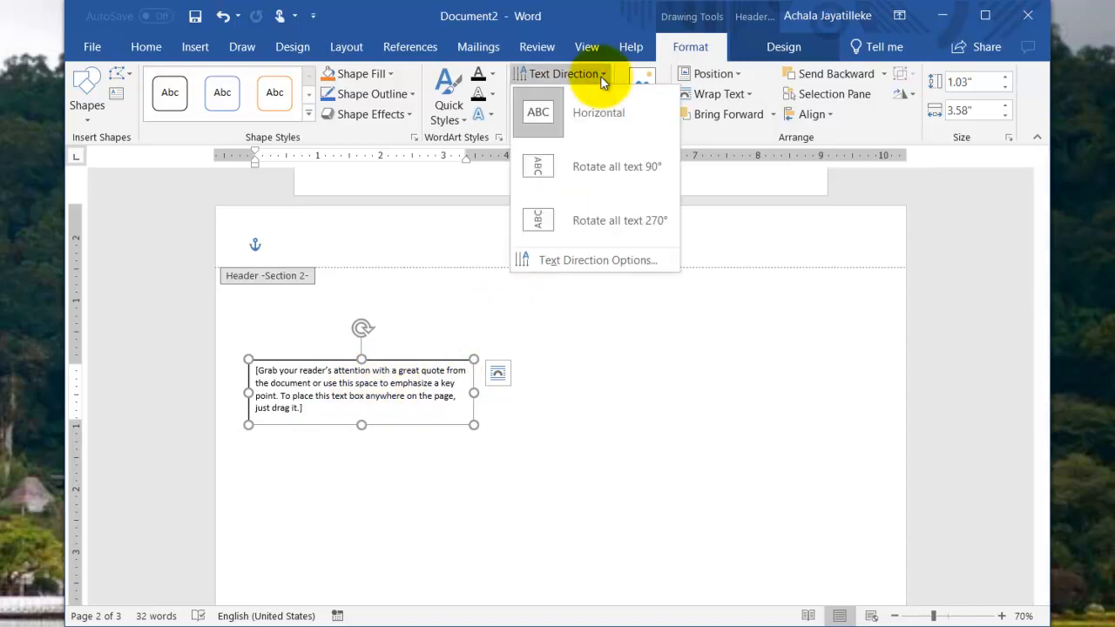
click(587, 162)
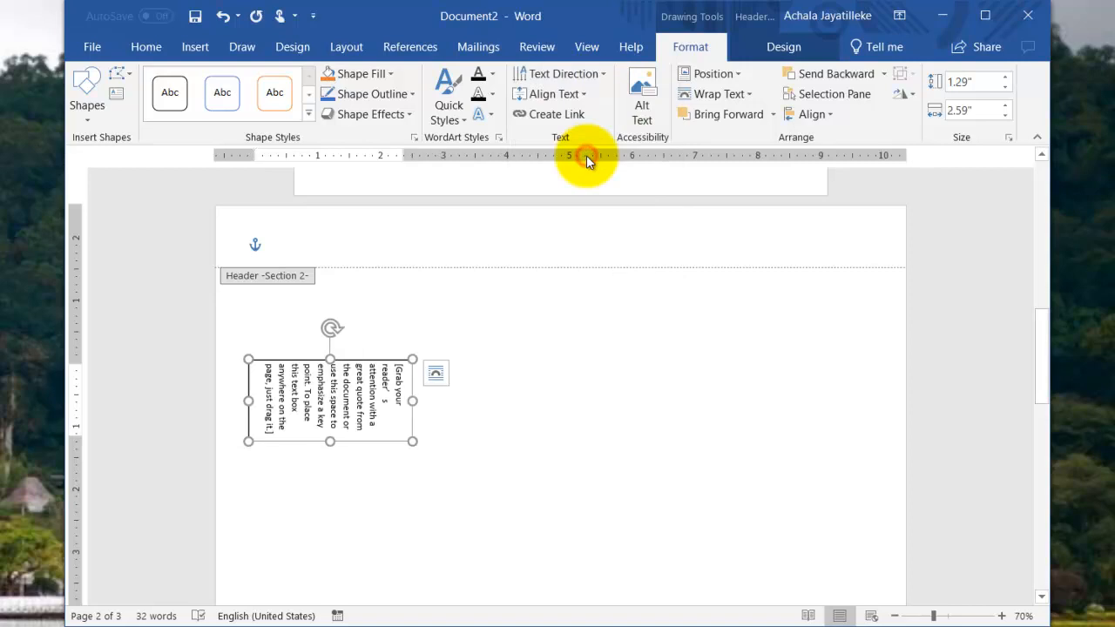
triple_click(348, 399)
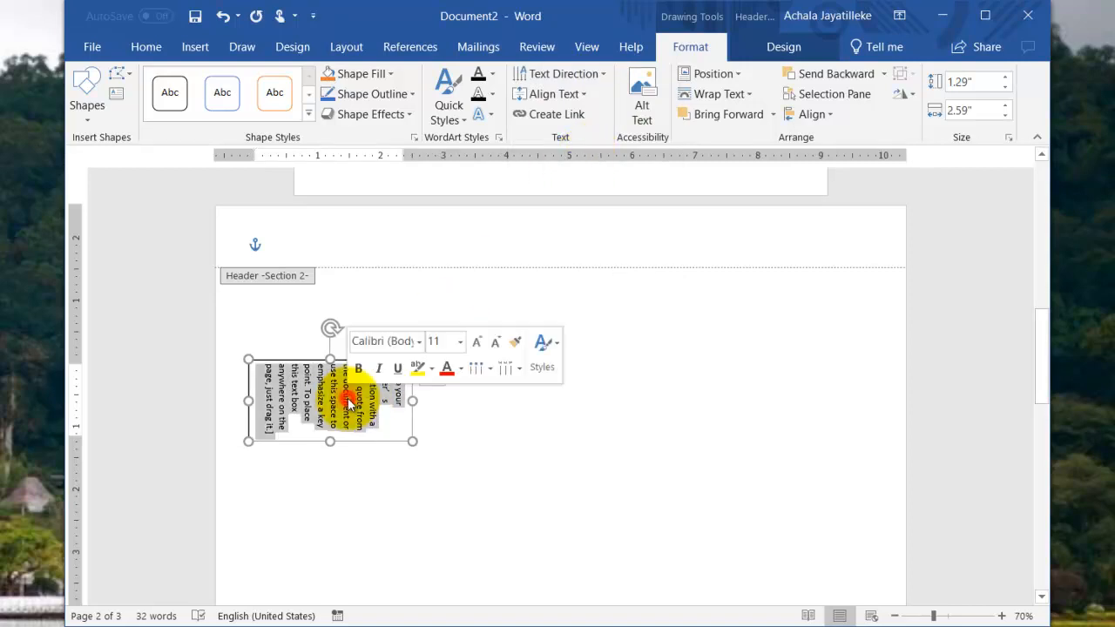
key(Delete)
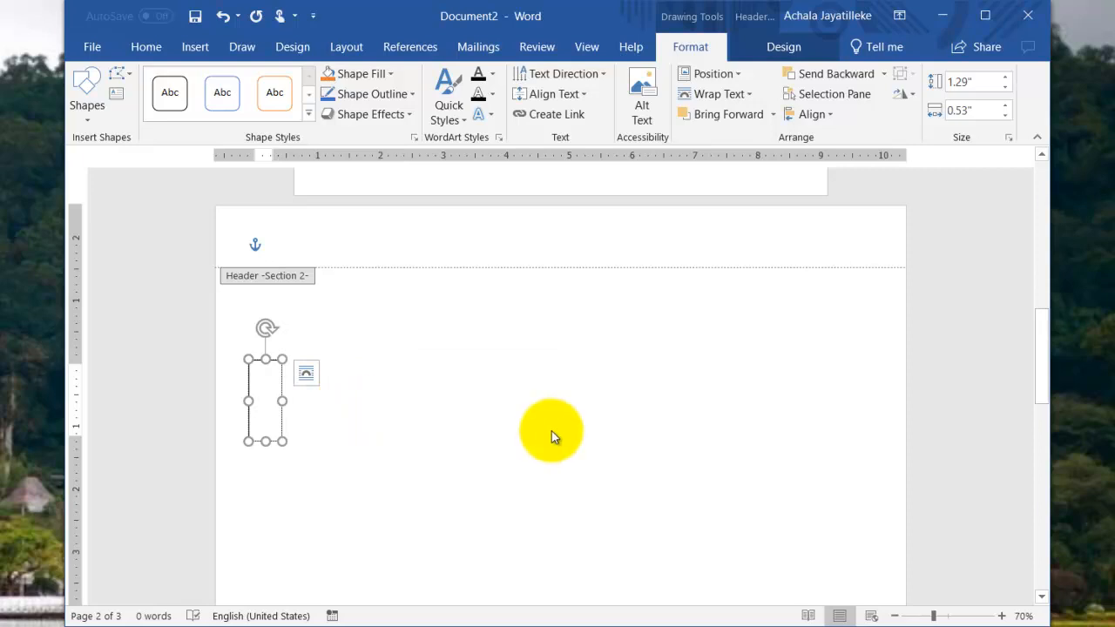
- Cut the page number from the Section 2 footer and paste it into the rotated text box
scroll(544, 423, down, 3)
scroll(545, 427, down, 2)
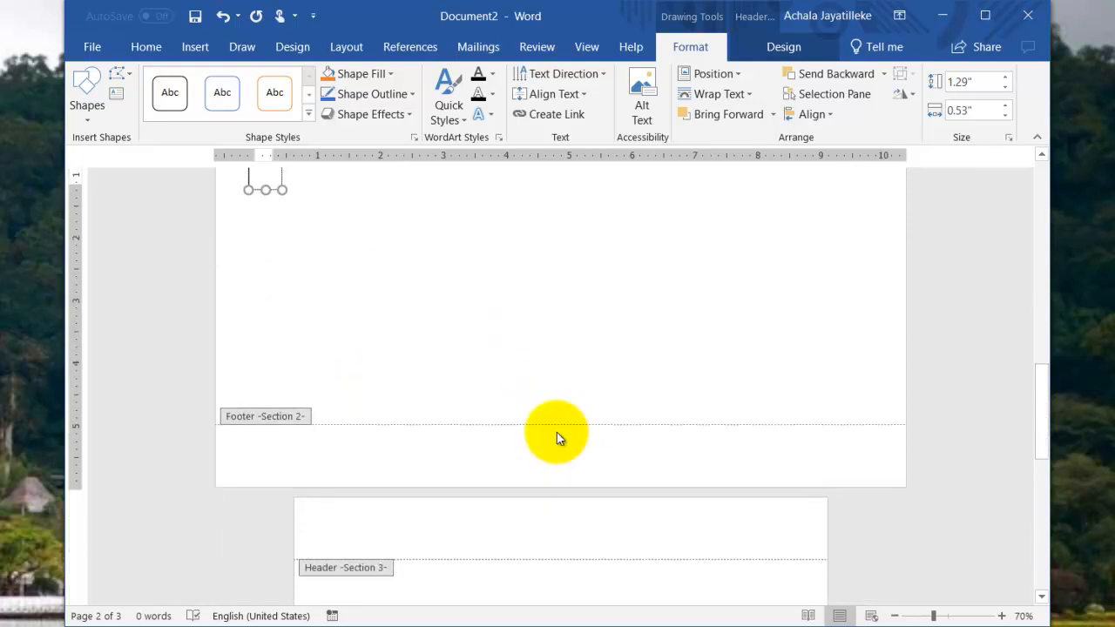
double_click(562, 440)
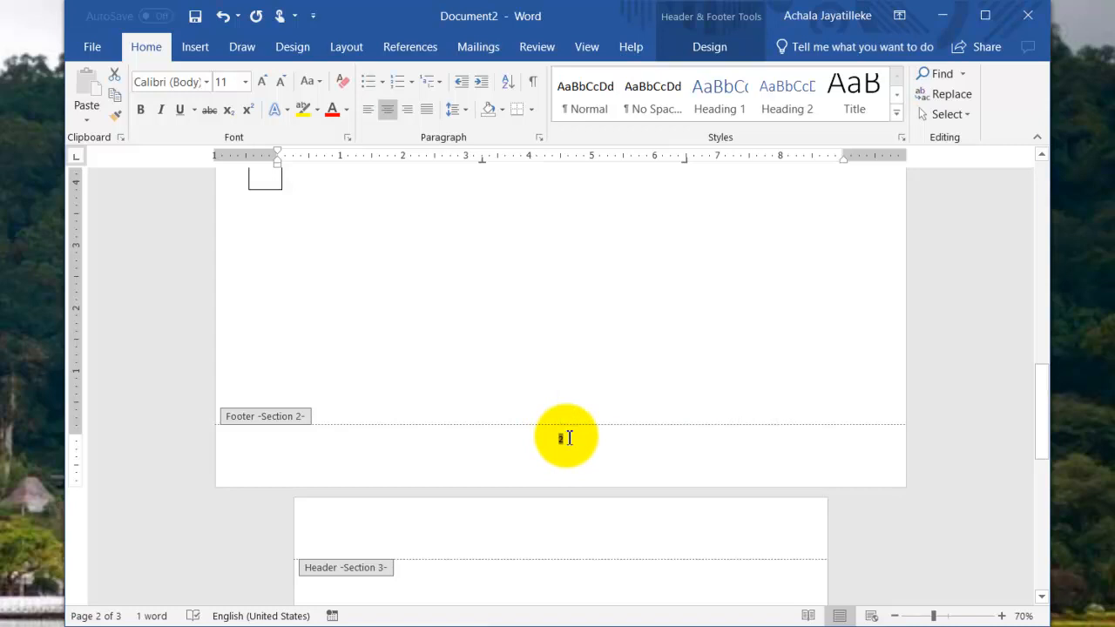
key(ctrl+x)
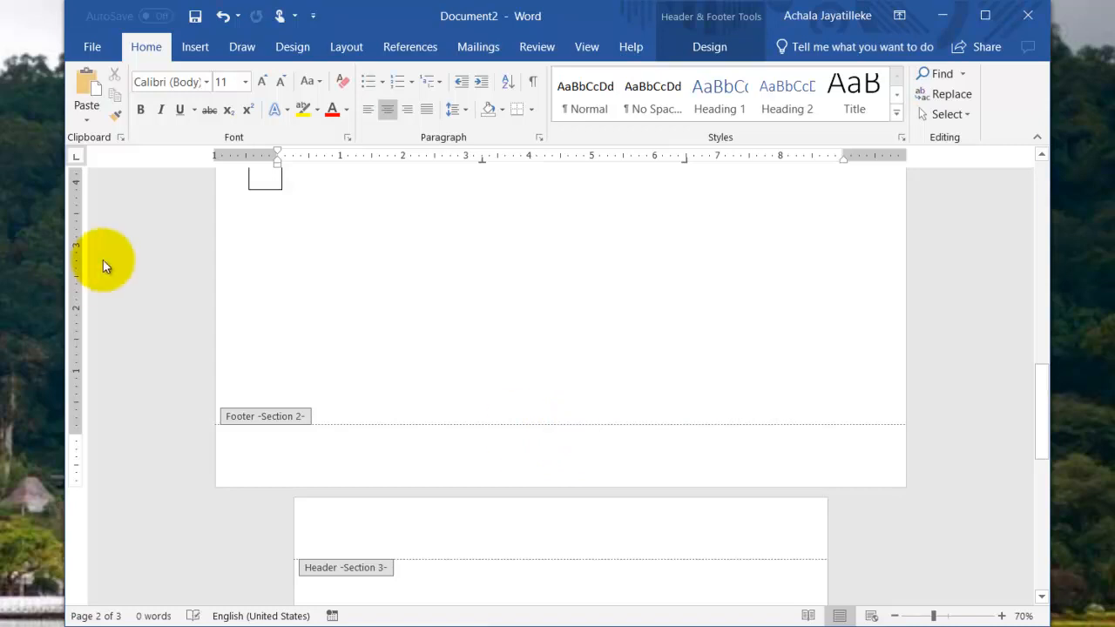
scroll(104, 261, up, 3)
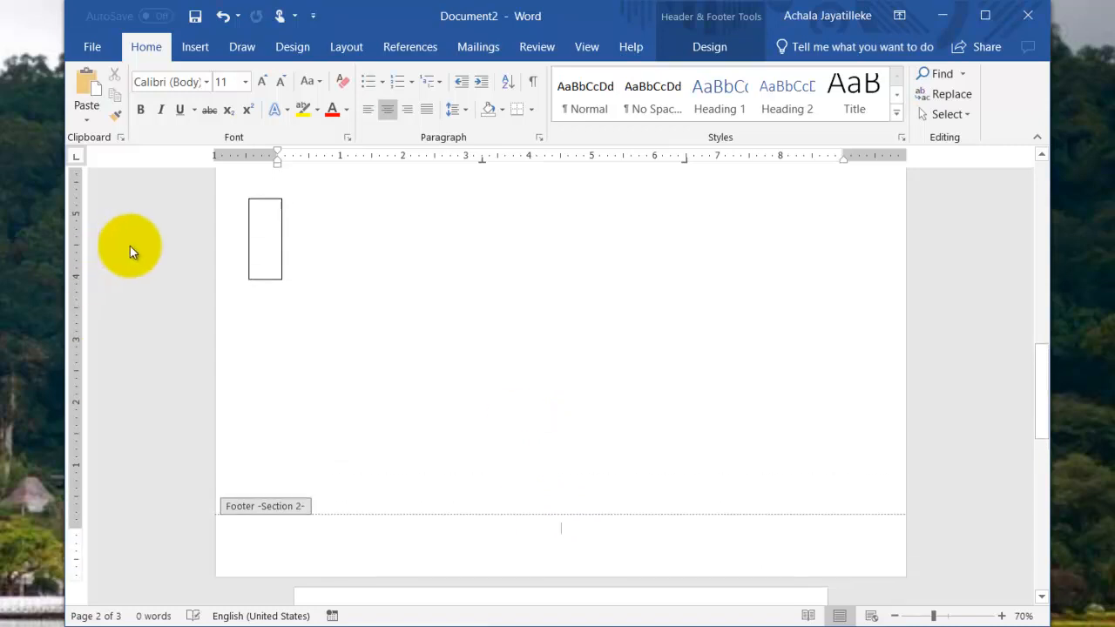
click(266, 218)
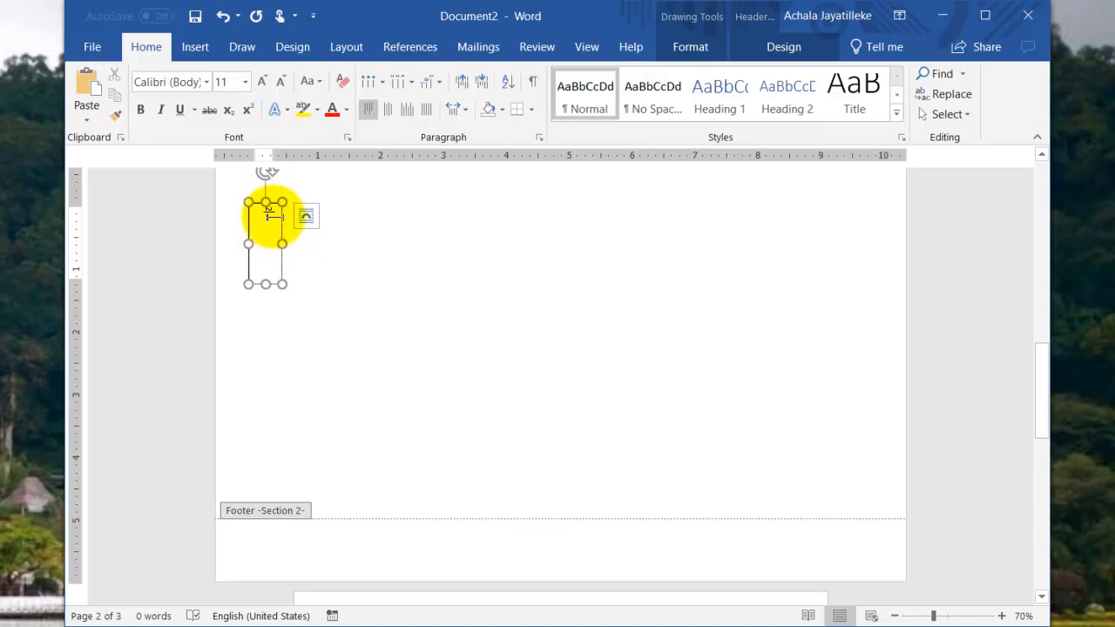
- Shrink the page number text box to about 0.33" high by 0.46" wide and apply Align Middle relative to the margins
drag(267, 284, 269, 262)
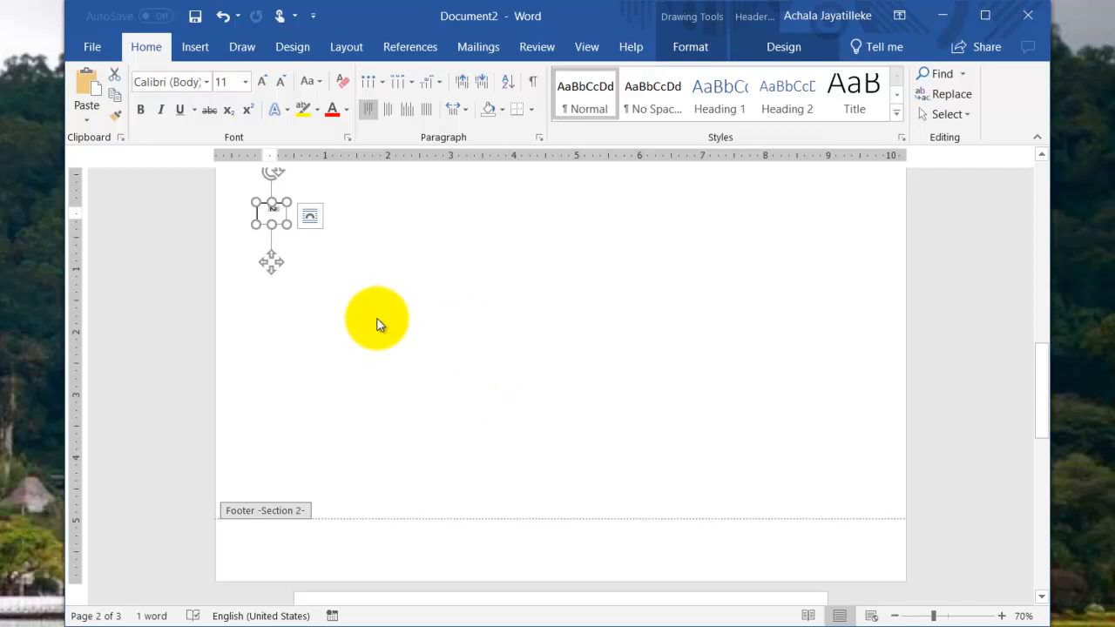
scroll(398, 330, up, 3)
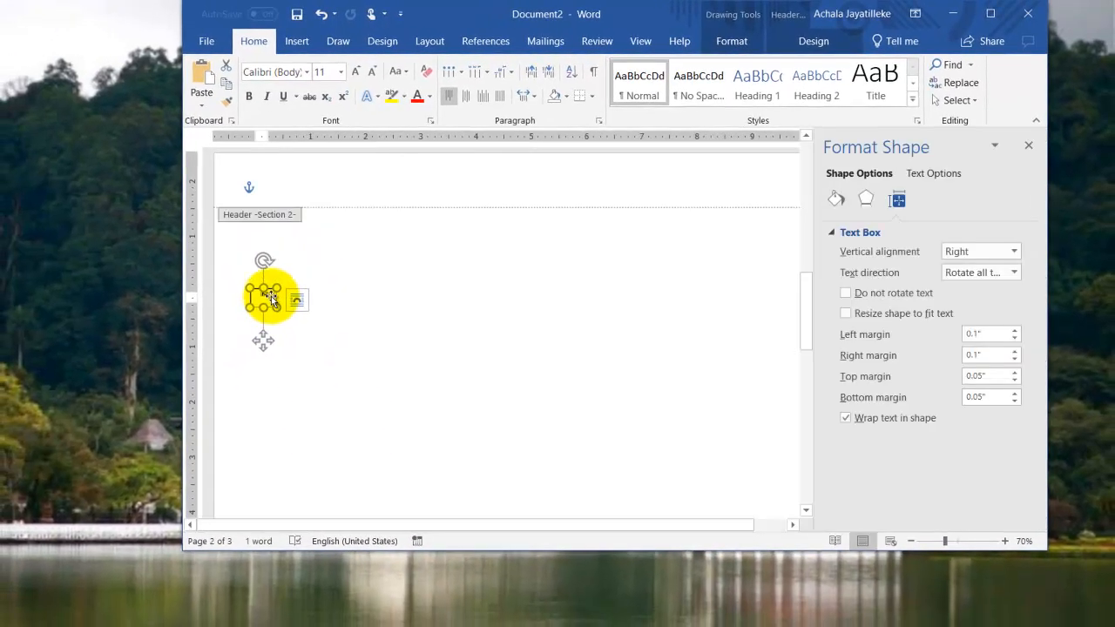
click(721, 42)
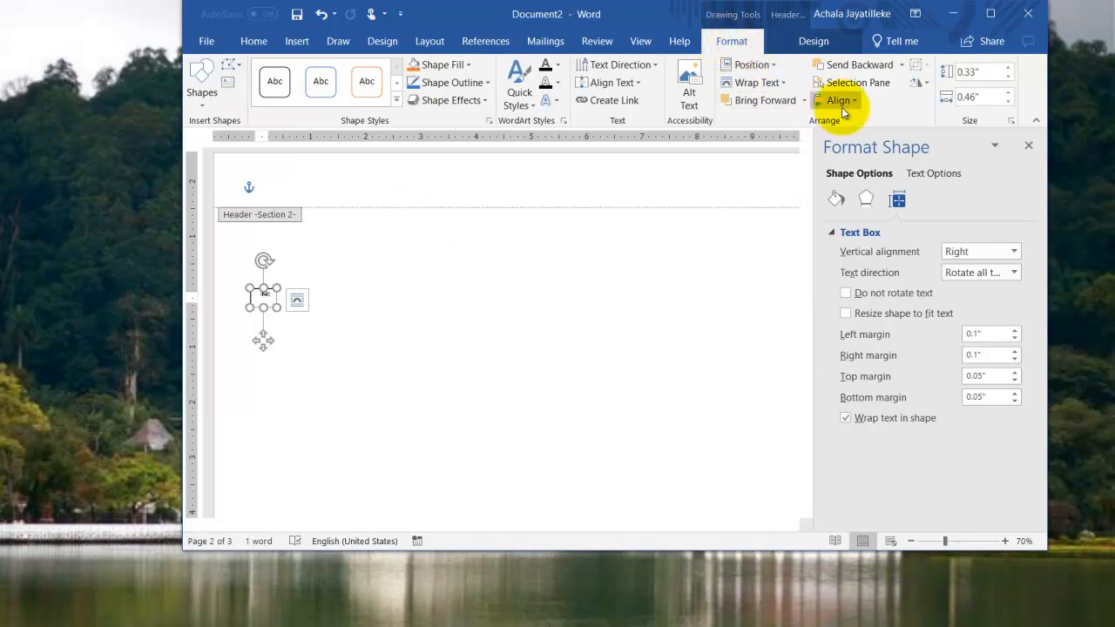
click(853, 103)
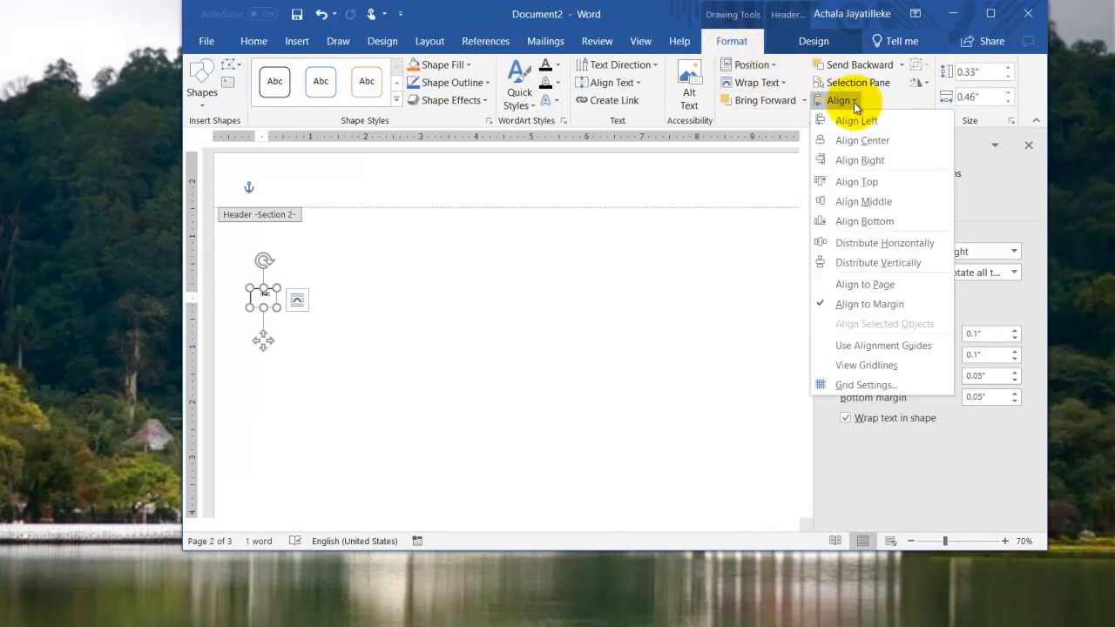
click(855, 202)
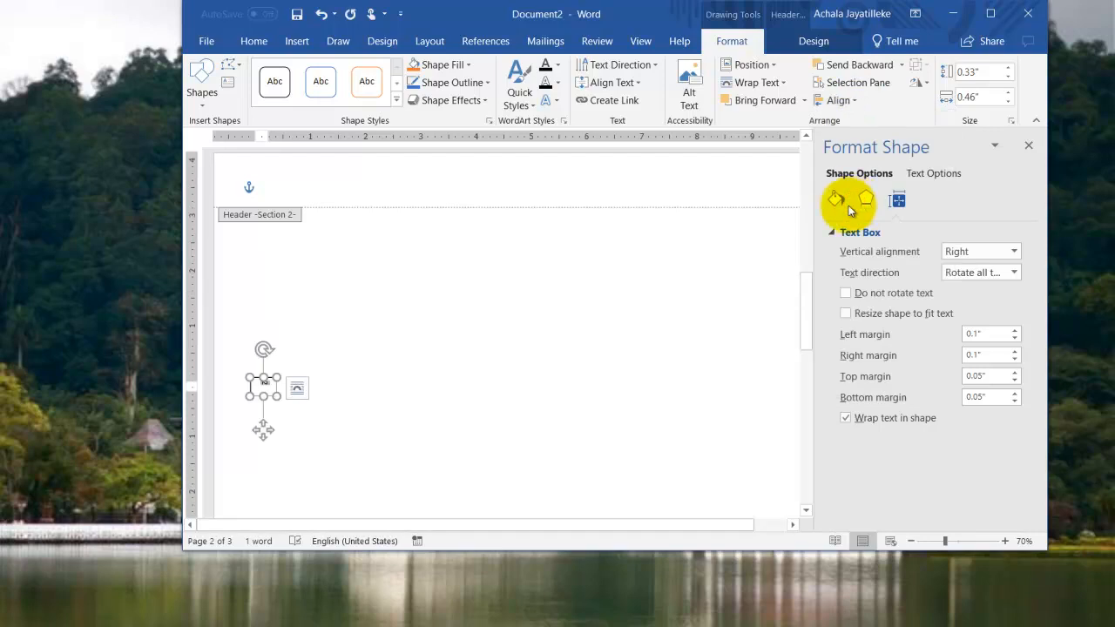
- Leave header and footer editing to check the page number box on page 2, and reopen editing there
double_click(427, 392)
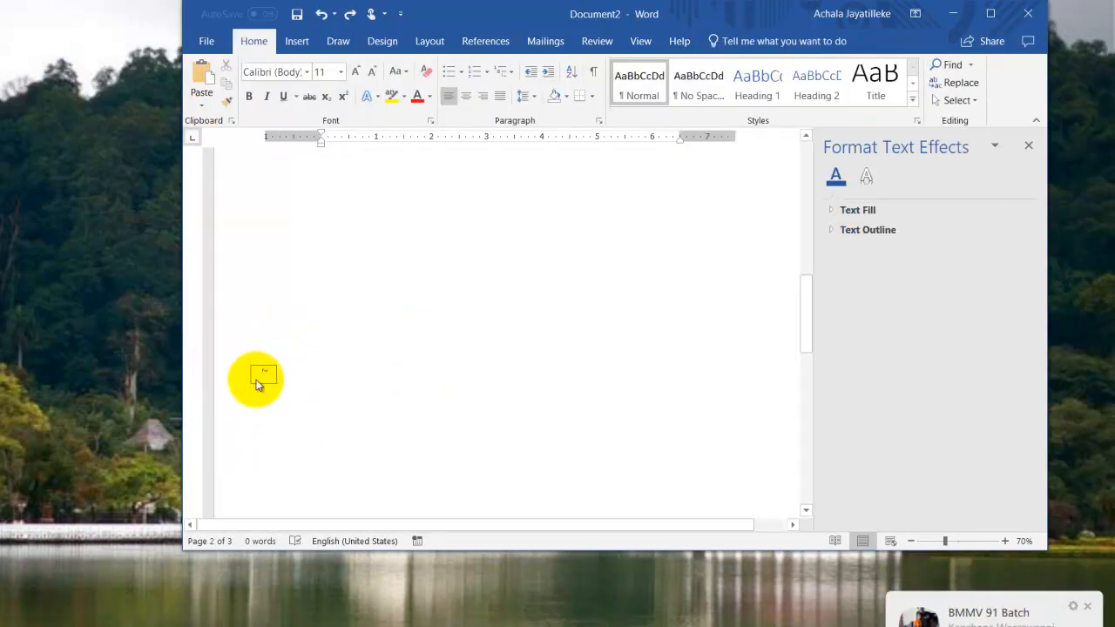
click(1086, 612)
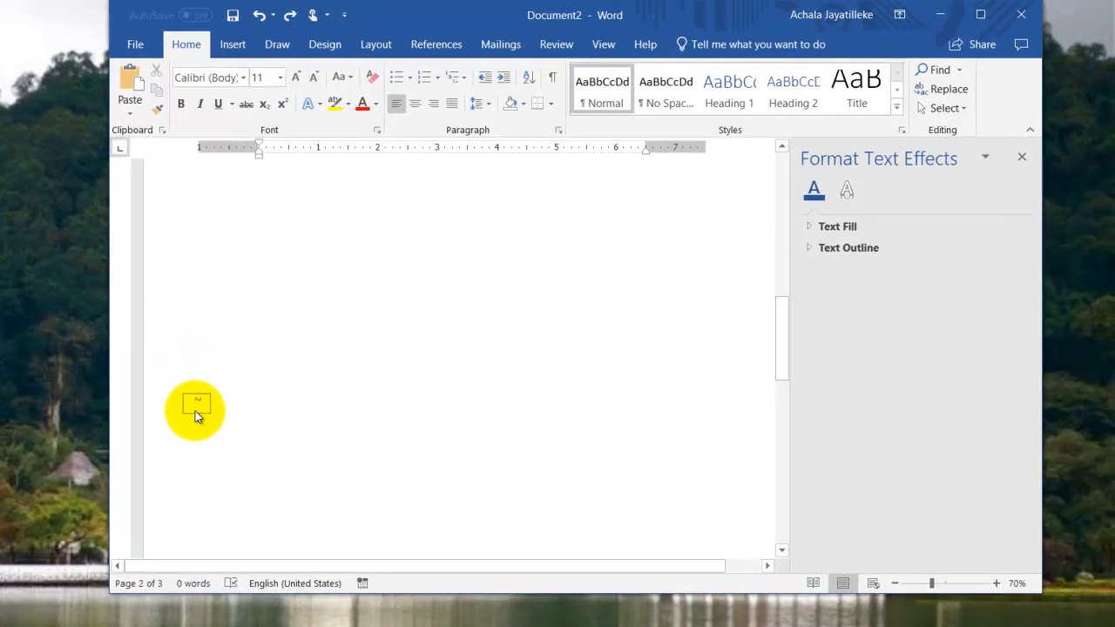
double_click(262, 373)
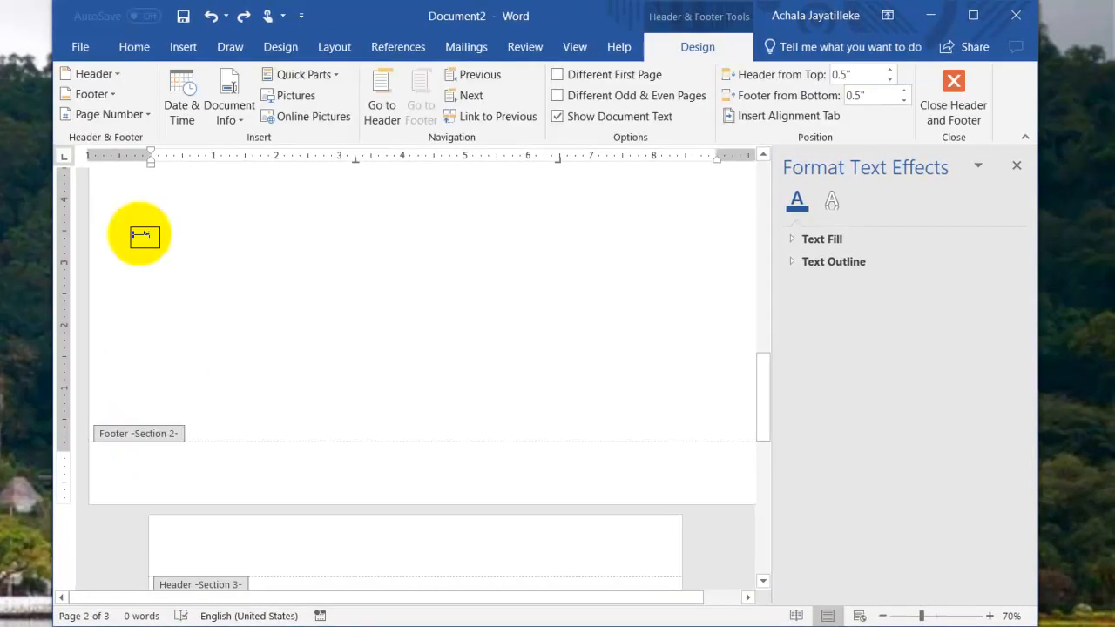
- Review the position settings of the page number text box in the Layout dialog and accept them
click(140, 235)
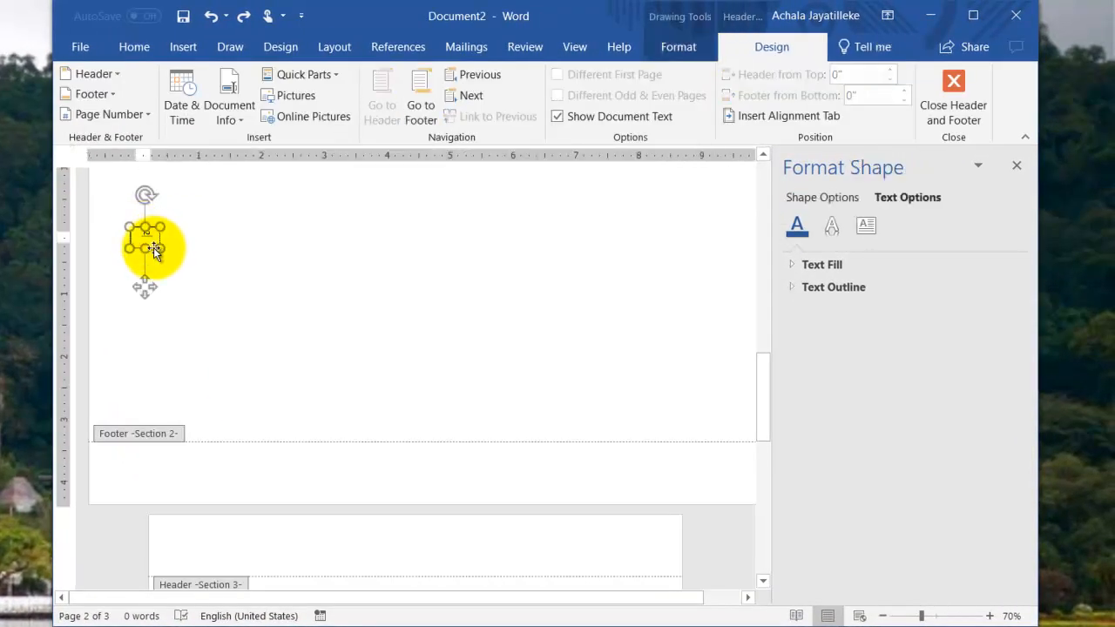
right_click(152, 249)
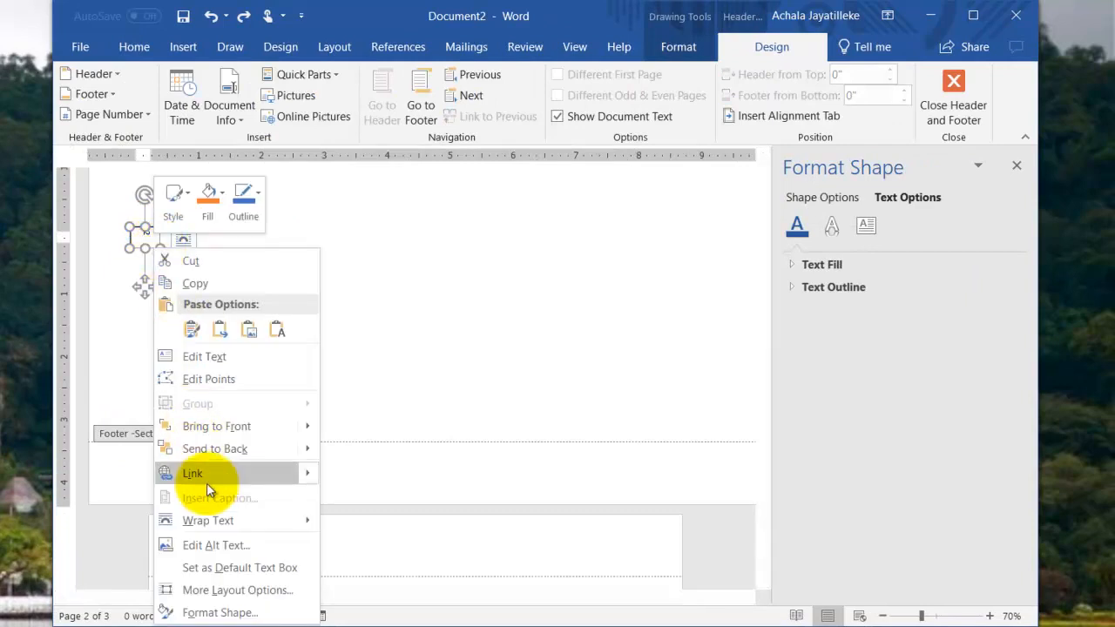
click(233, 589)
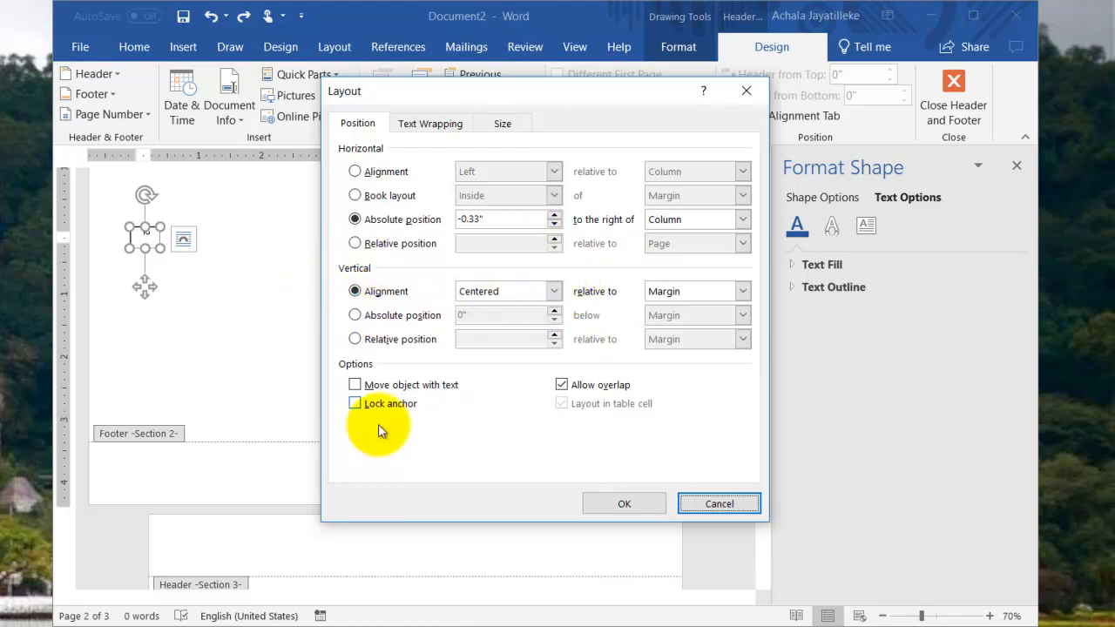
click(627, 510)
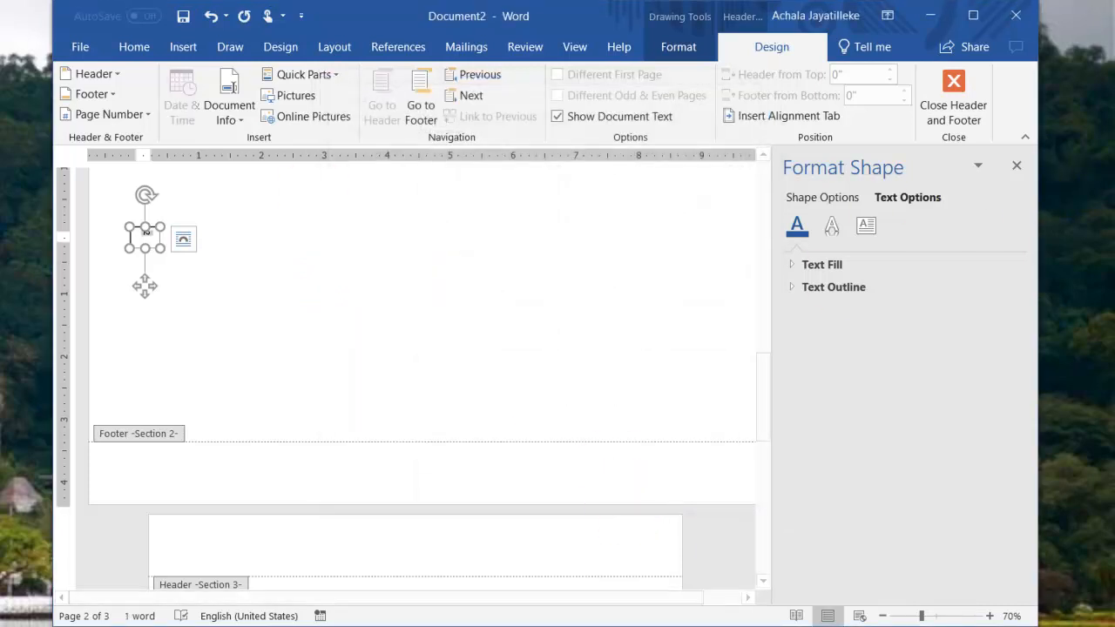
- Set all four internal margins of the page number text box to 0" and shrink the box closer around the number
click(867, 228)
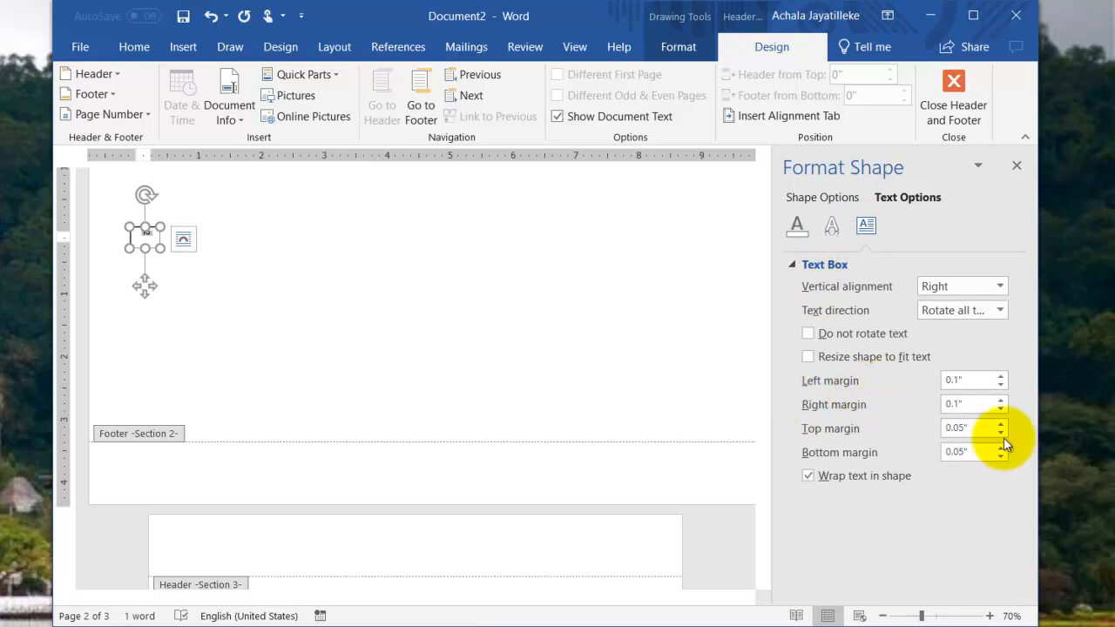
click(1002, 385)
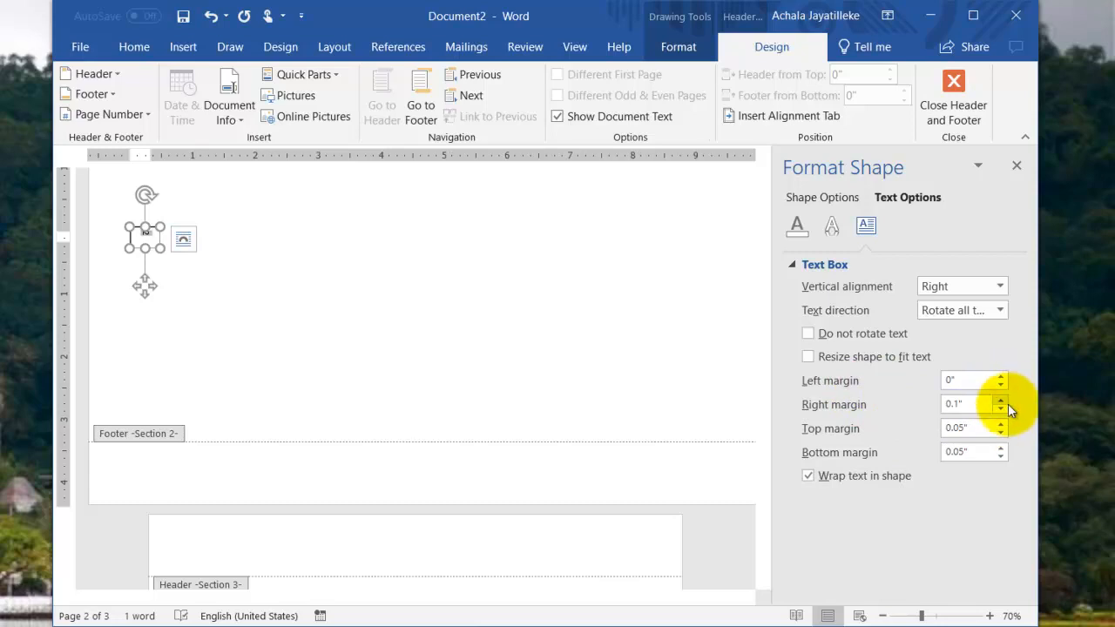
click(1002, 408)
click(1001, 433)
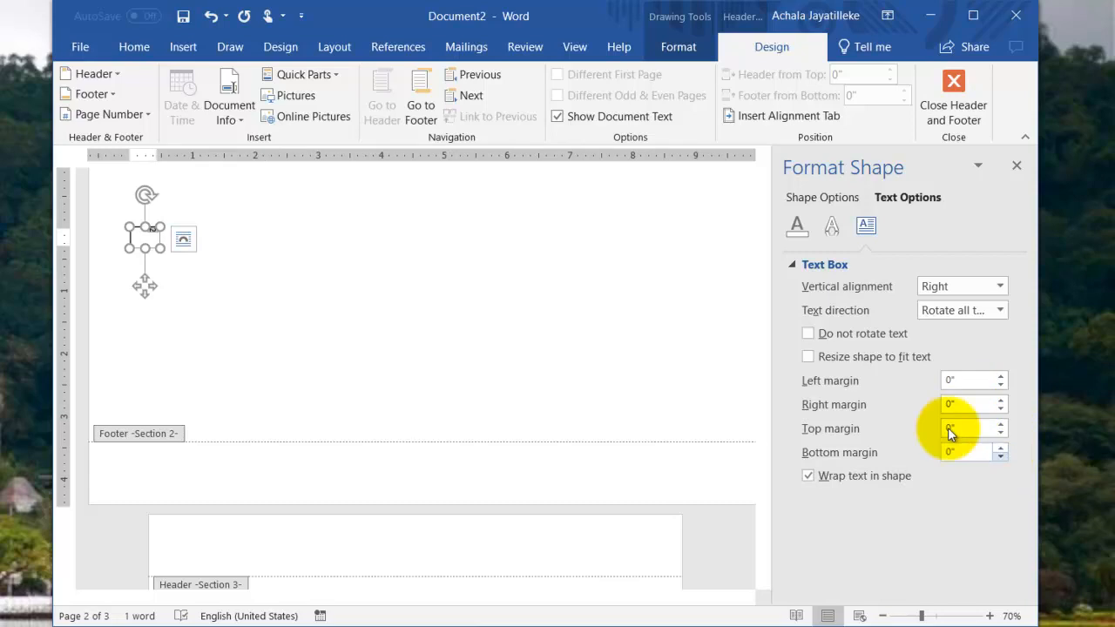
drag(161, 248, 153, 243)
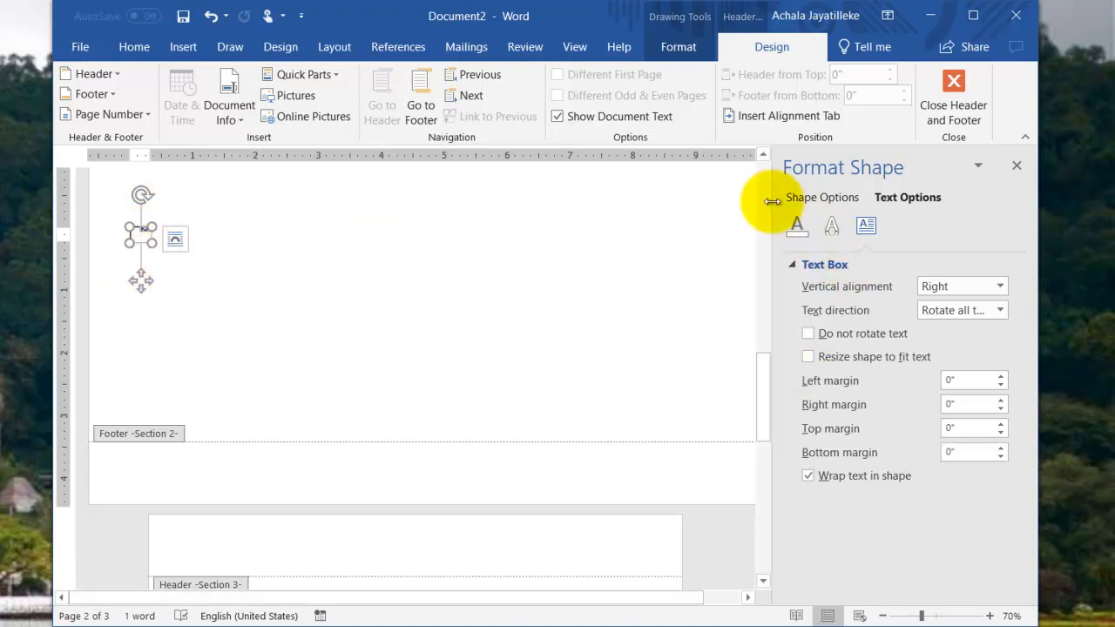
- Set the page number text box's outline to No line and leave header and footer editing
click(806, 202)
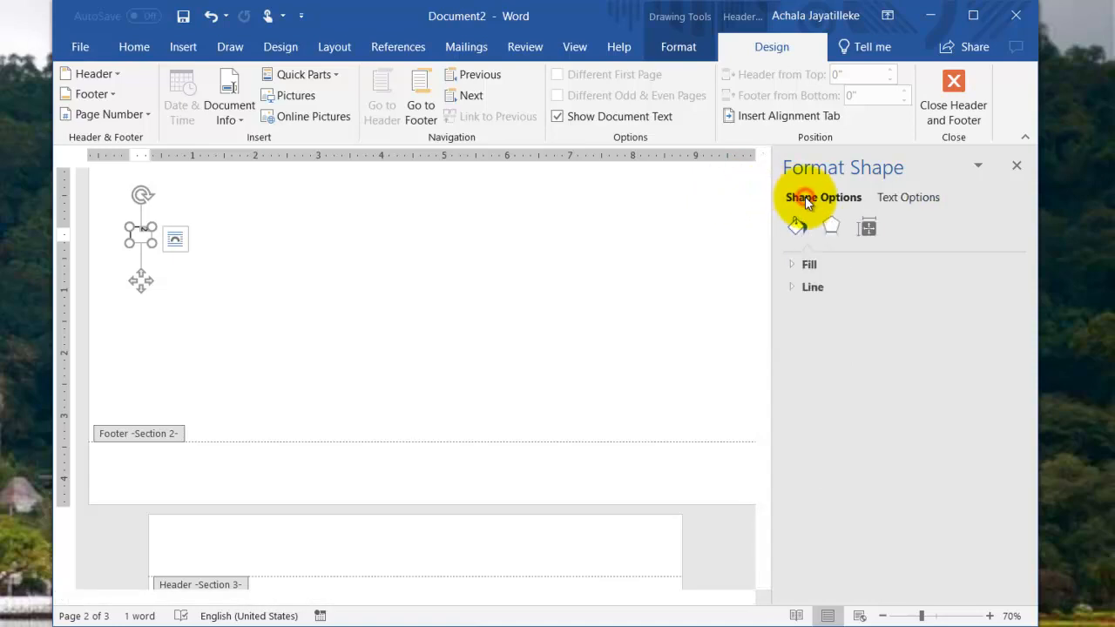
click(814, 287)
click(822, 312)
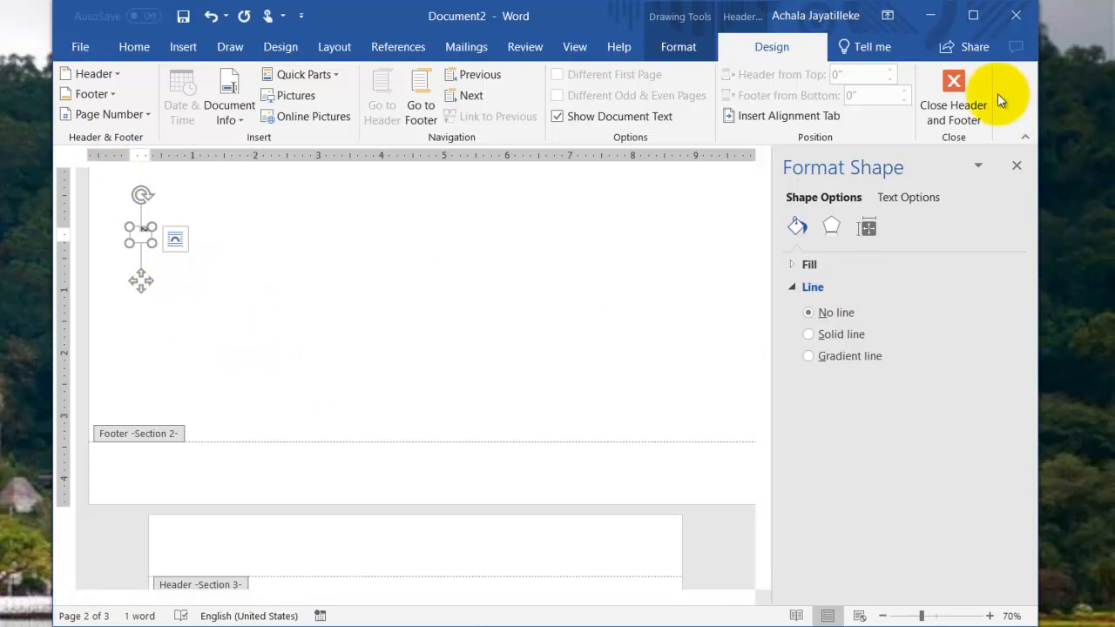
click(954, 84)
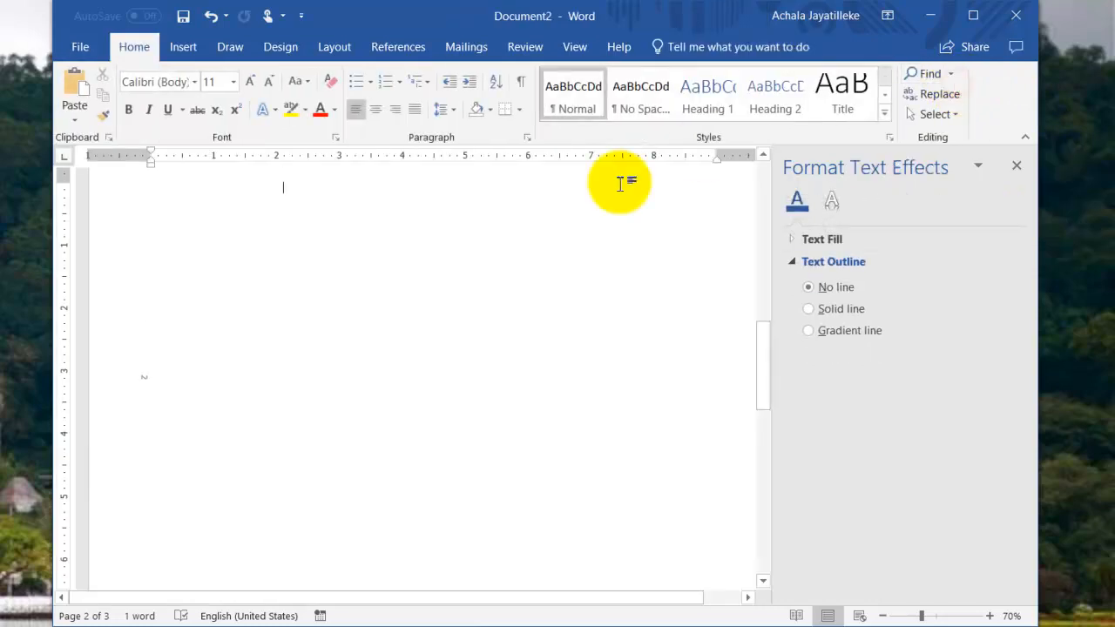
- Insert a page break on landscape page 2 to add another page to that section
scroll(260, 331, up, 2)
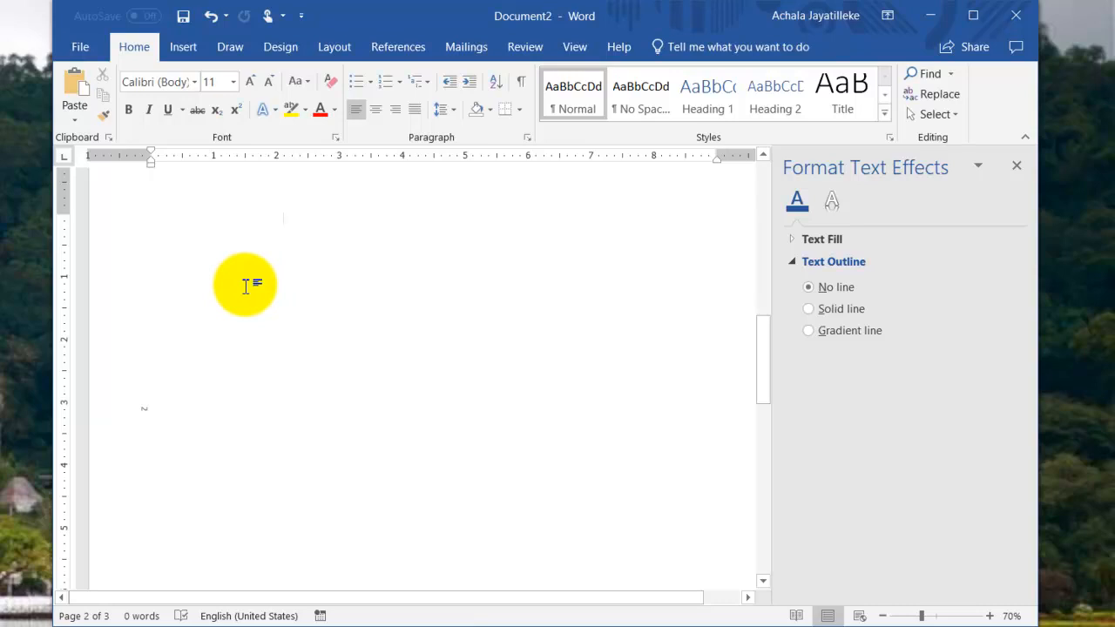
scroll(245, 286, down, 6)
scroll(246, 286, up, 4)
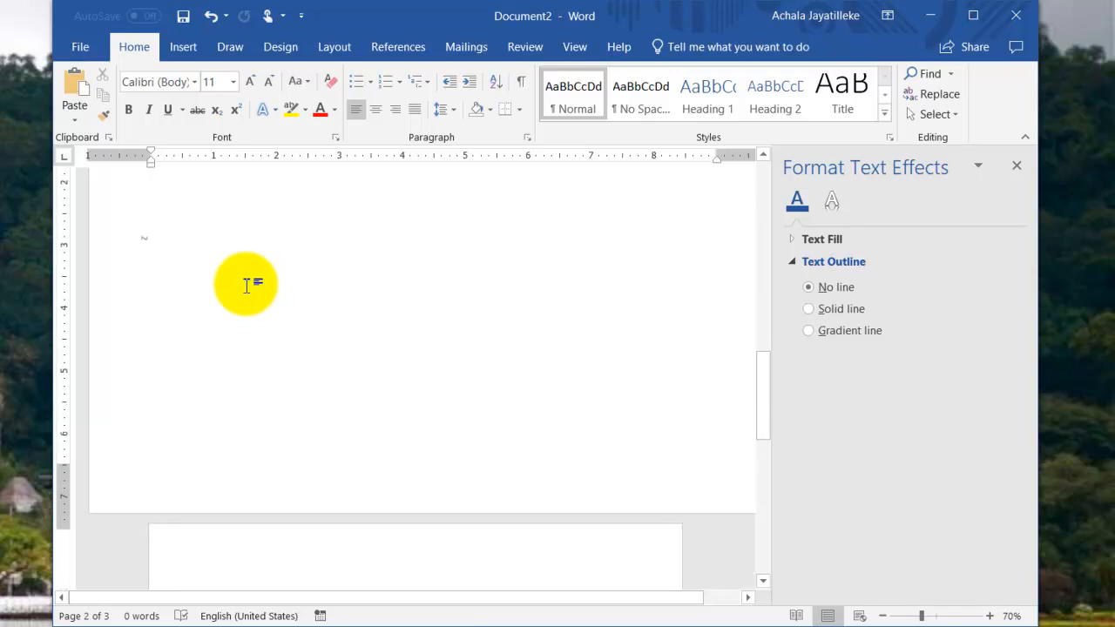
scroll(247, 286, up, 4)
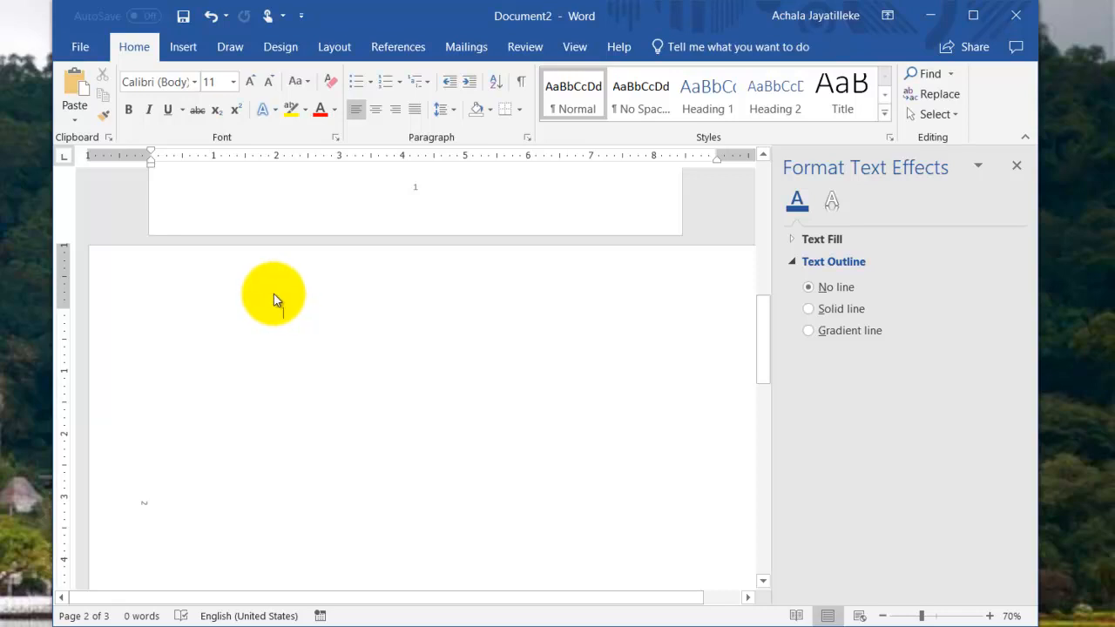
click(181, 47)
click(73, 117)
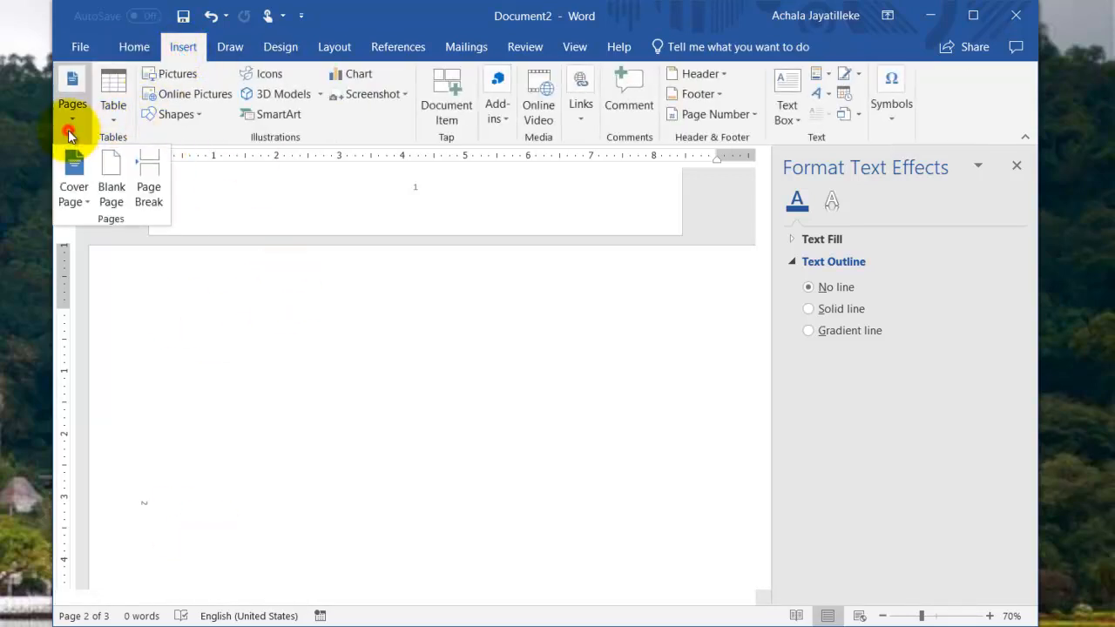
click(149, 190)
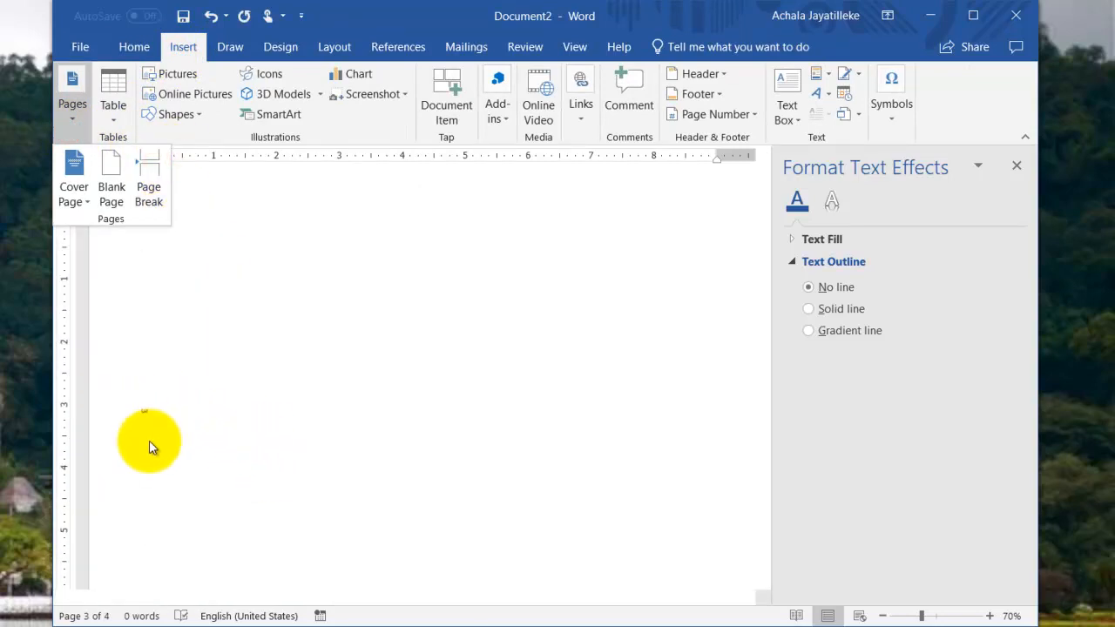
- Examine the page number's placement and orientation on the portrait and landscape pages throughout the document
scroll(183, 392, up, 5)
scroll(178, 389, up, 1)
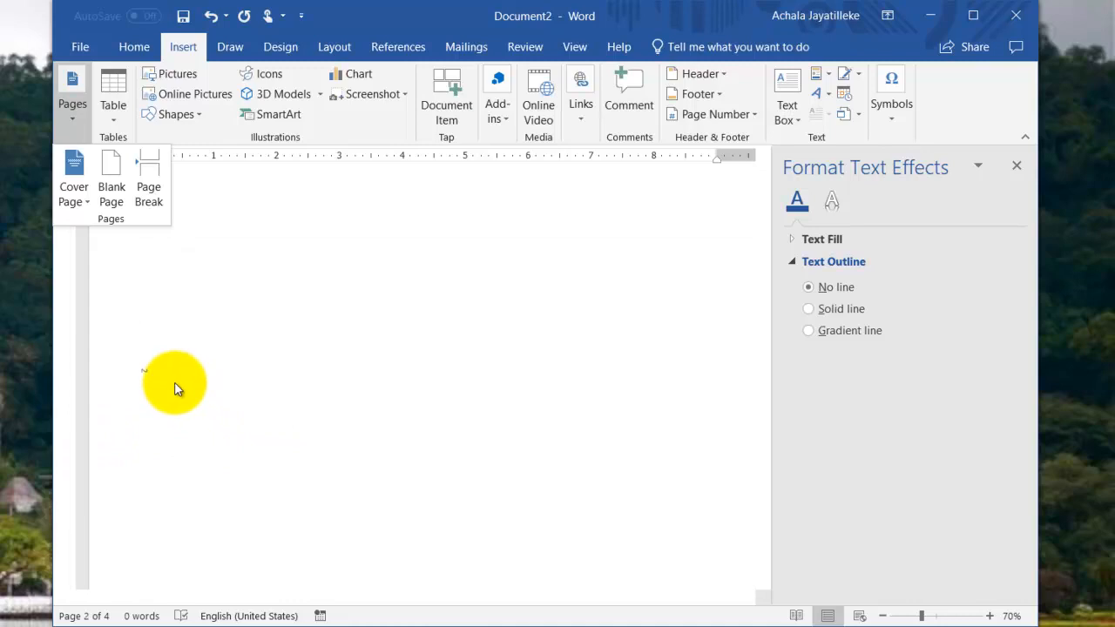
scroll(436, 322, down, 3)
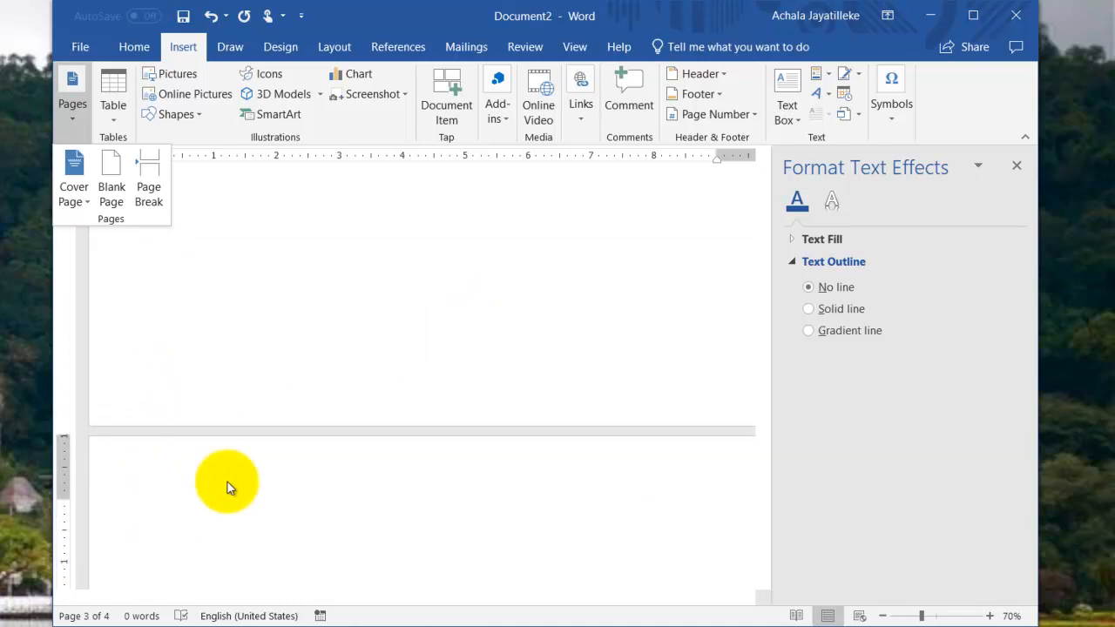
scroll(301, 468, down, 6)
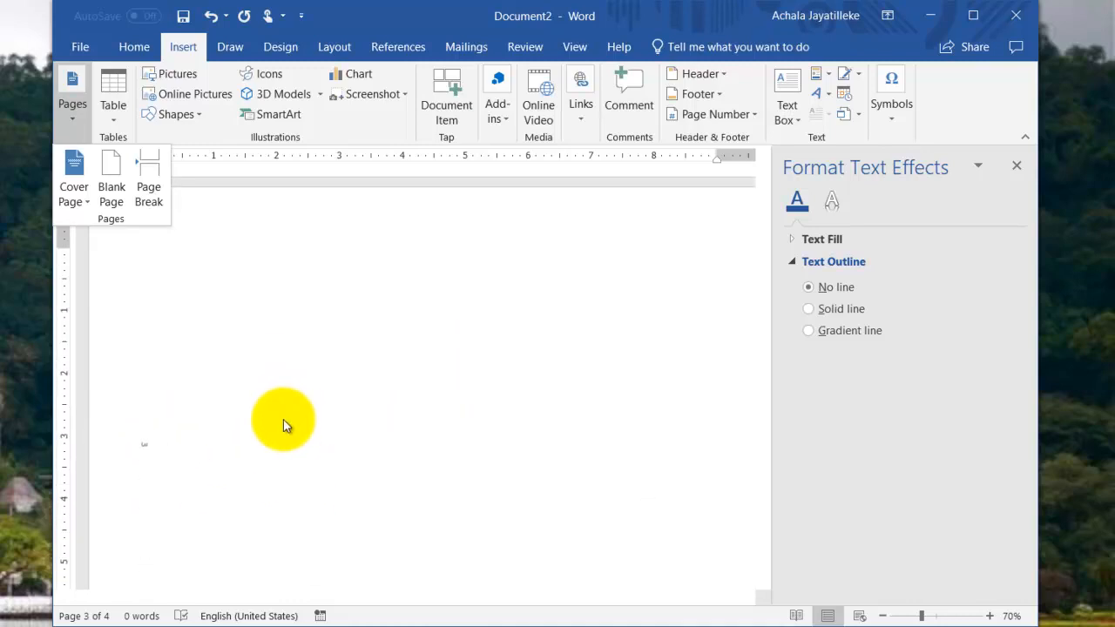
click(169, 442)
scroll(372, 406, down, 12)
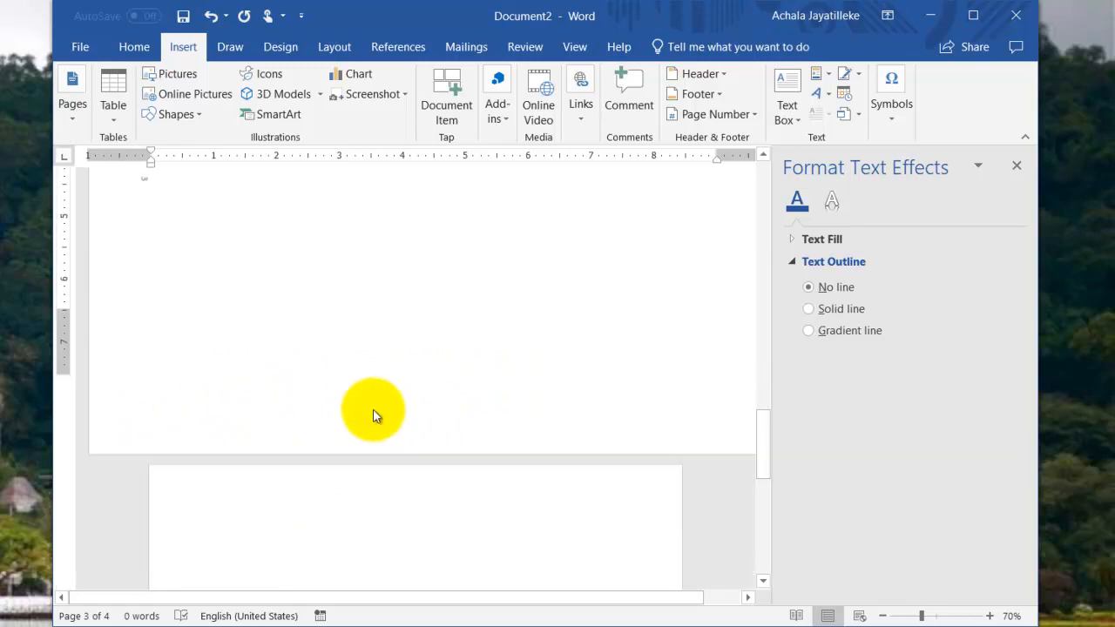
scroll(371, 393, down, 8)
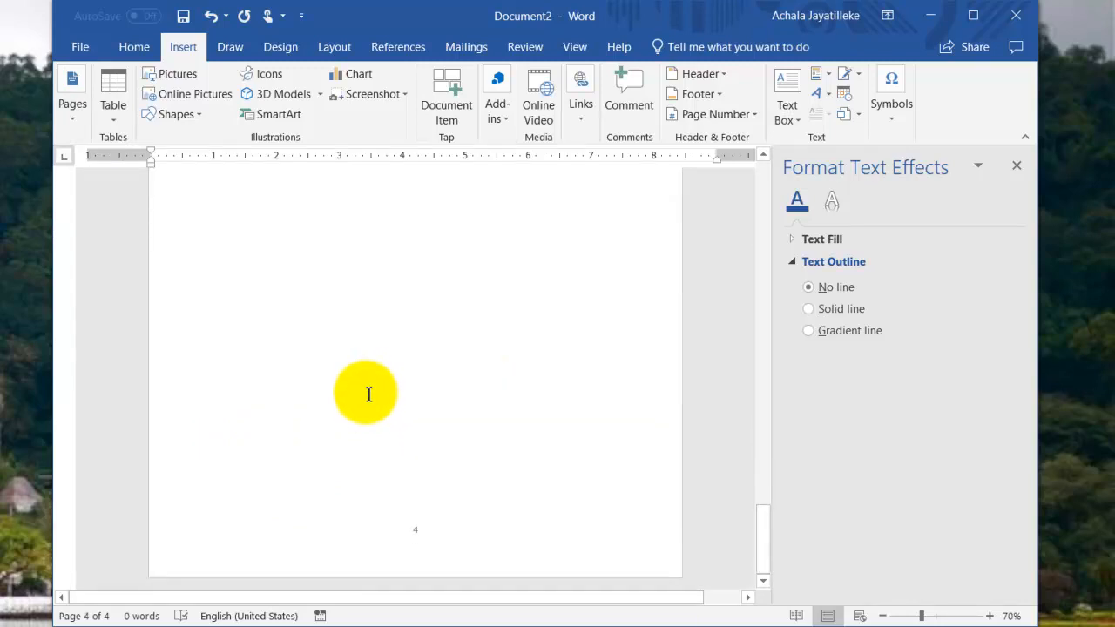
scroll(368, 393, up, 10)
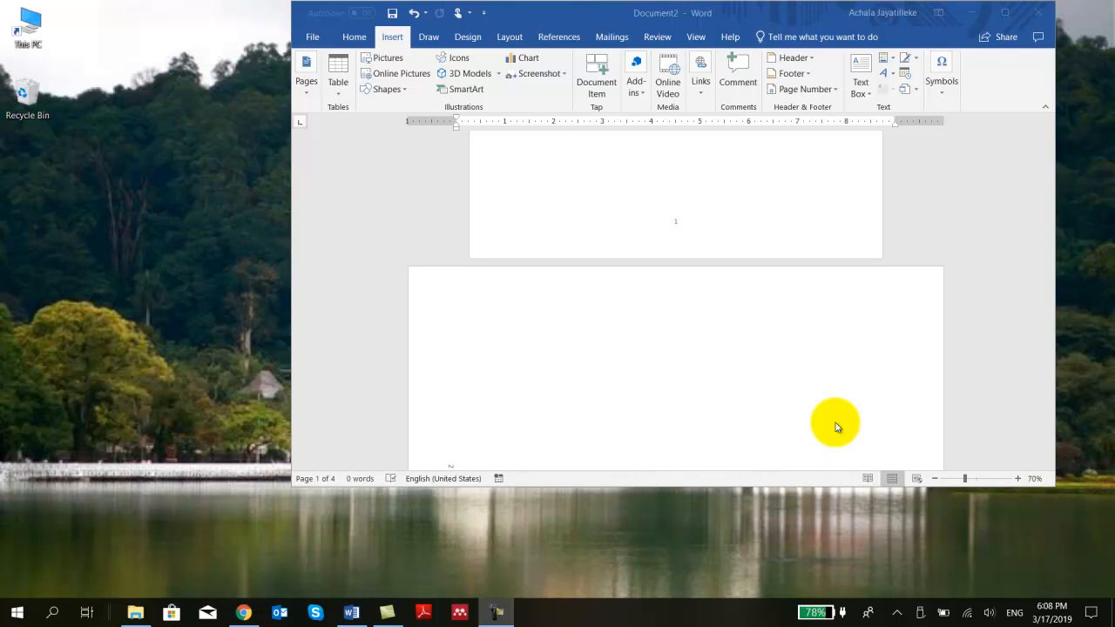
scroll(814, 399, down, 2)
scroll(815, 399, down, 4)
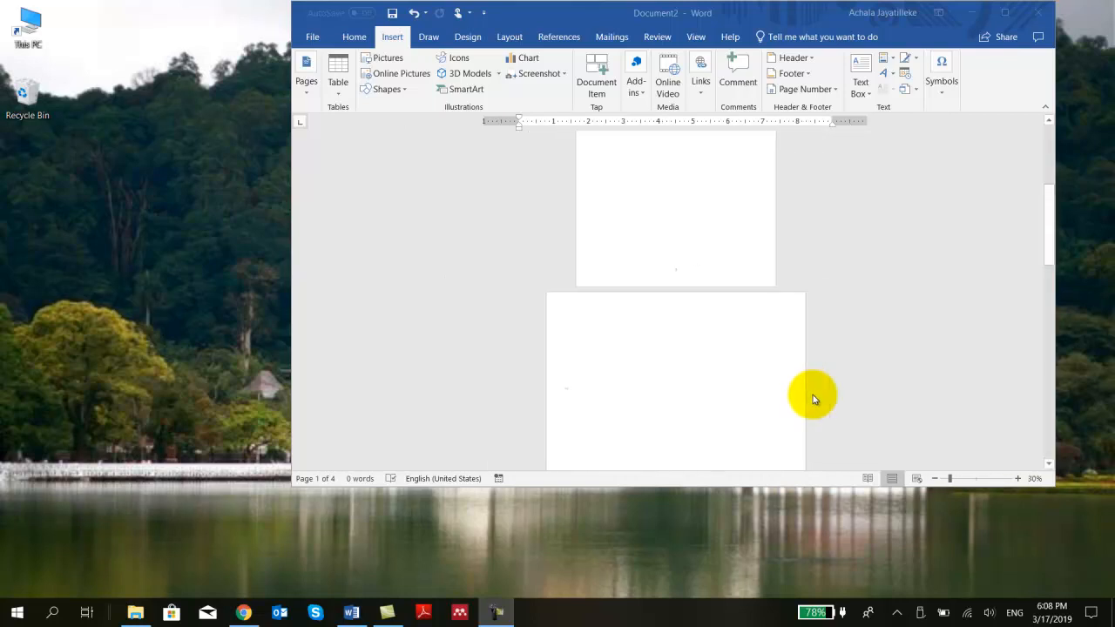